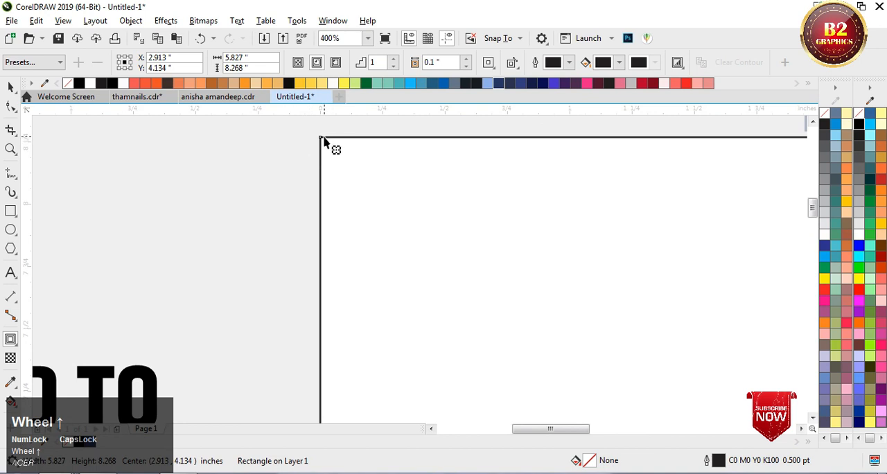
# Step: Add an inward contour to the page-sized rectangle with an offset of about 0.209 inches
pyautogui.moveTo(320, 142); pyautogui.dragTo(352, 185)
pyautogui.scroll(-2, 353, 184)
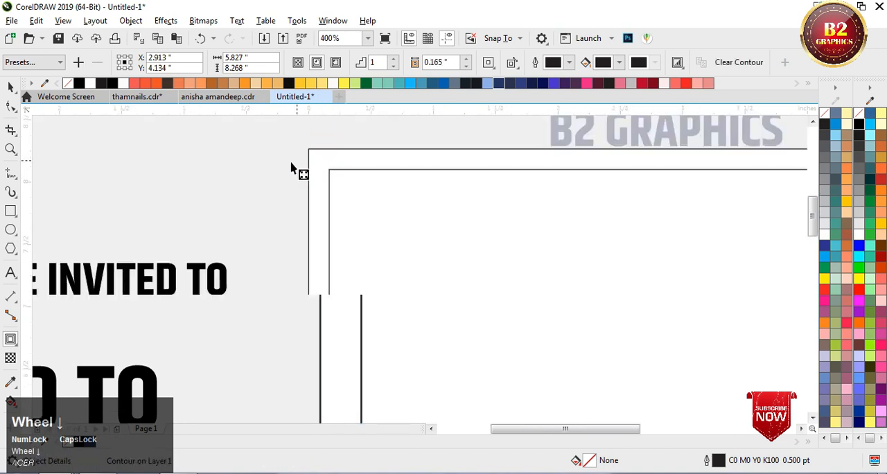
pyautogui.scroll(2, 340, 181)
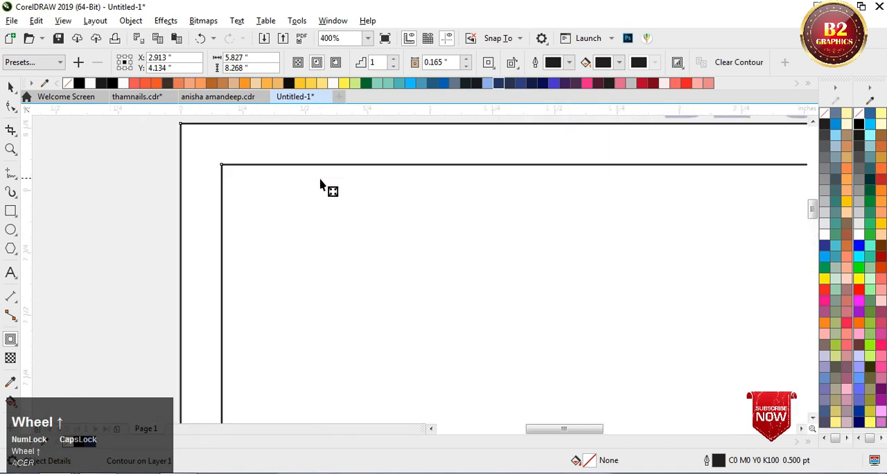
pyautogui.moveTo(222, 168); pyautogui.dragTo(233, 175)
# Step: Break the contour apart into two separate rectangles
pyautogui.rightClick(244, 175)
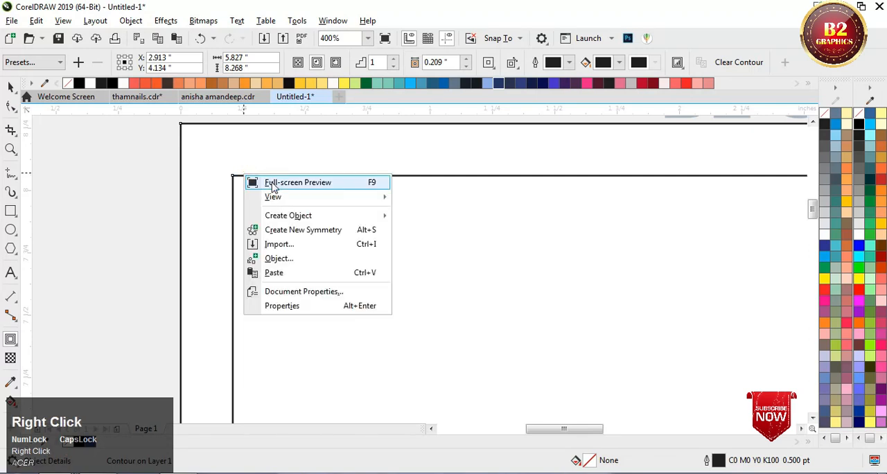
pyautogui.click(237, 180)
pyautogui.rightClick(234, 177)
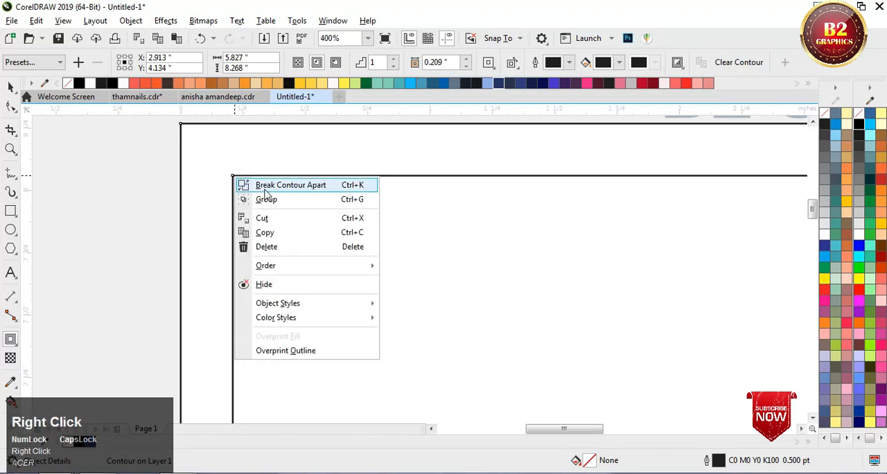
pyautogui.click(265, 185)
pyautogui.click(10, 86)
# Step: PowerClip the red hearts image inside the outer page-sized rectangle
pyautogui.scroll(-3, 234, 208)
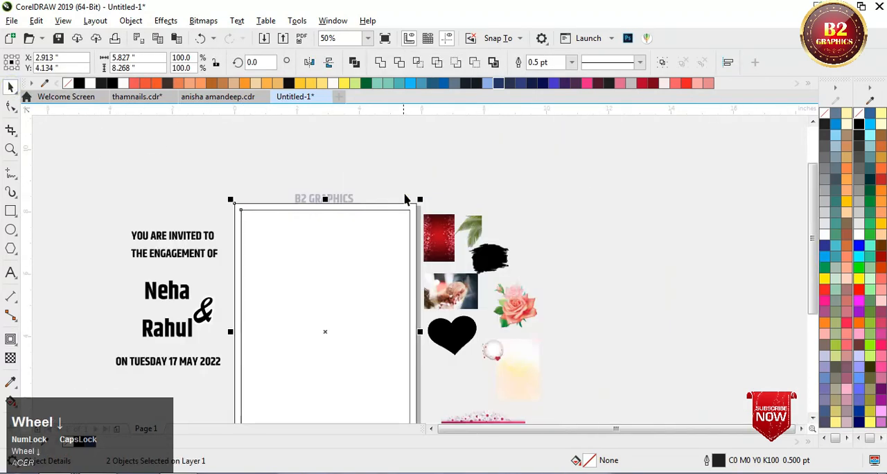
pyautogui.scroll(2, 407, 187)
pyautogui.rightClick(431, 229)
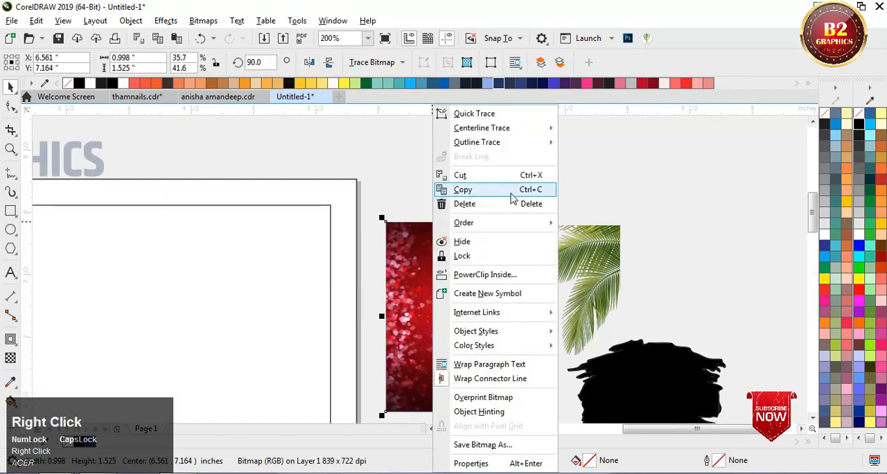
pyautogui.click(489, 273)
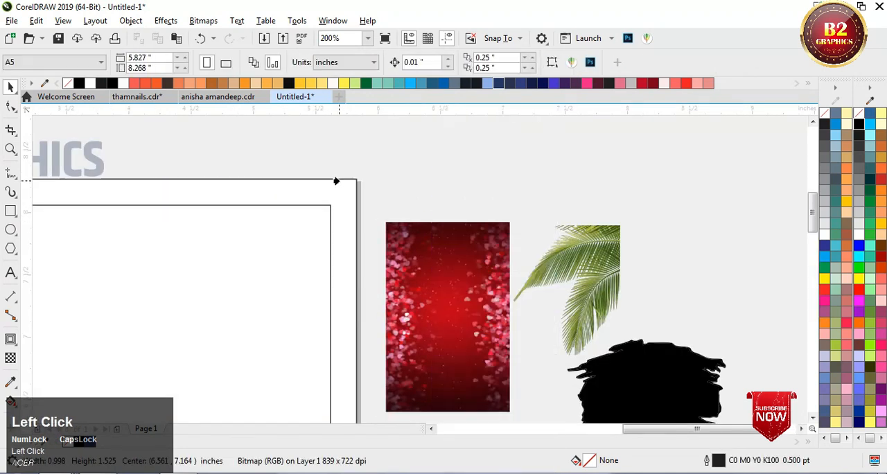
pyautogui.click(336, 180)
pyautogui.scroll(-1, 360, 179)
# Step: Edit the outer rectangle's PowerClip contents and enlarge the red hearts image to cover the whole page, then finish editing
pyautogui.click(61, 127)
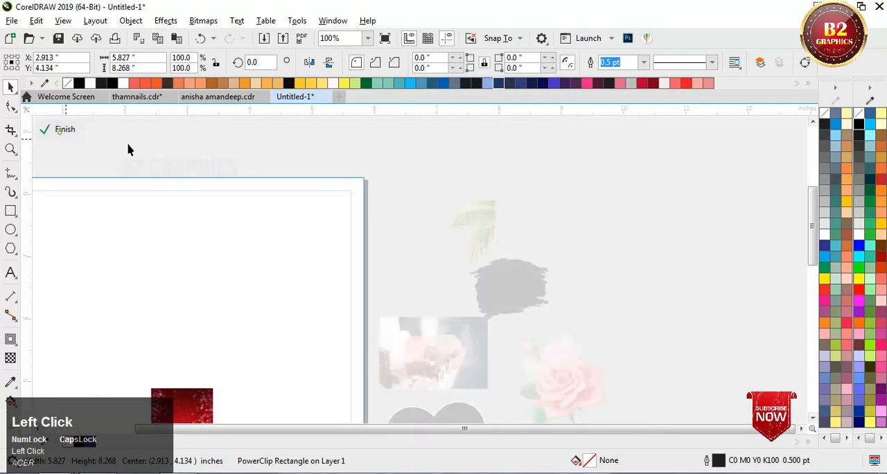
pyautogui.scroll(-1, 262, 249)
pyautogui.click(234, 302)
pyautogui.scroll(-1, 428, 169)
pyautogui.scroll(1, 323, 249)
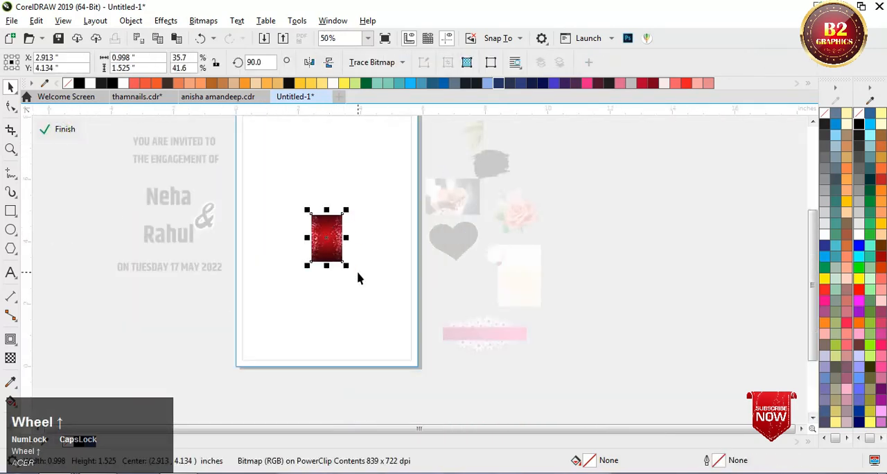
pyautogui.click(350, 269)
pyautogui.moveTo(349, 269); pyautogui.dragTo(457, 381)
pyautogui.scroll(-1, 457, 381)
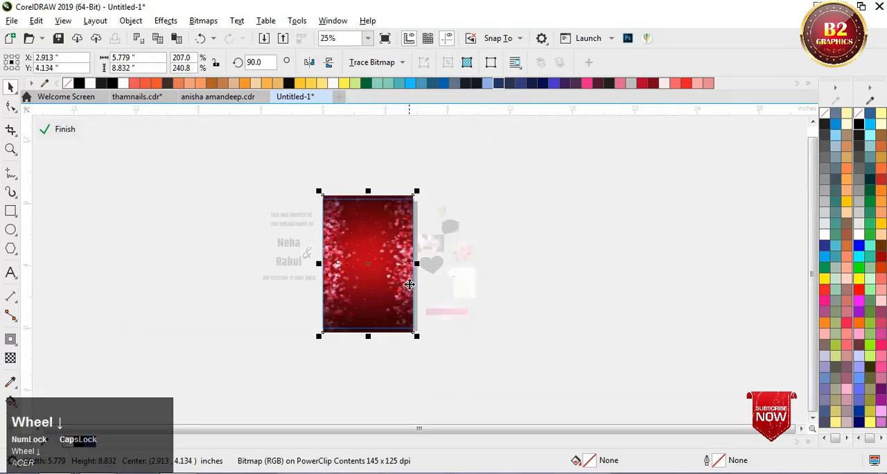
pyautogui.scroll(1, 425, 214)
pyautogui.scroll(1, 425, 214)
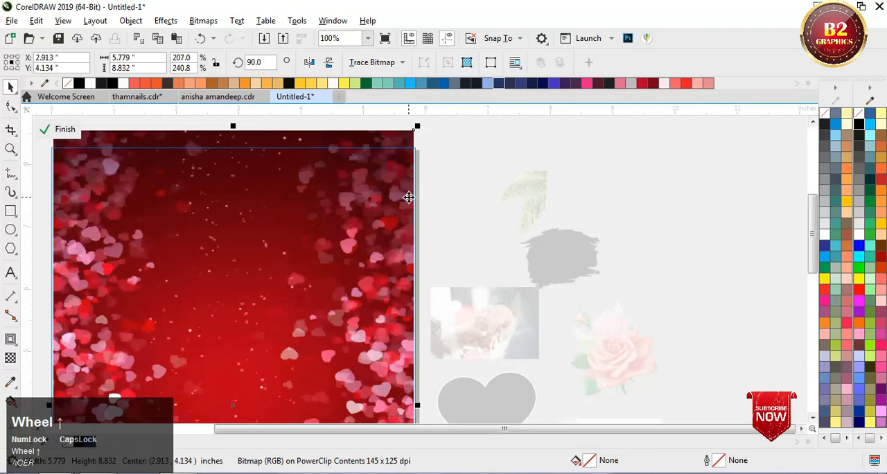
pyautogui.moveTo(416, 128); pyautogui.dragTo(467, 175)
pyautogui.scroll(3, 409, 180)
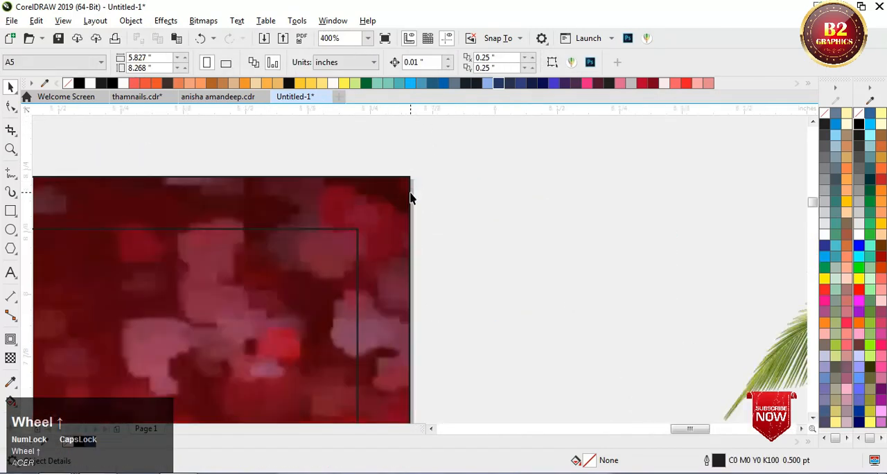
# Step: Remove the outline from the outer rectangle holding the hearts image
pyautogui.click(407, 178)
pyautogui.rightClick(857, 119)
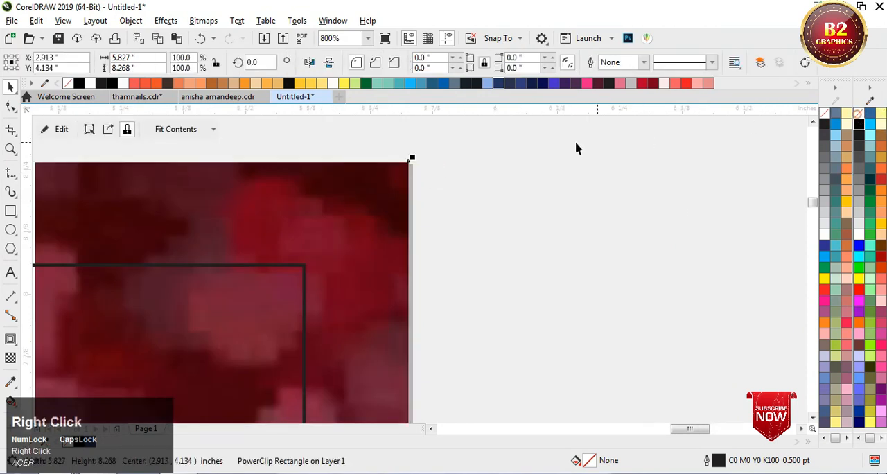
pyautogui.click(546, 141)
# Step: Fill the inner rectangle with white and remove its outline
pyautogui.click(303, 263)
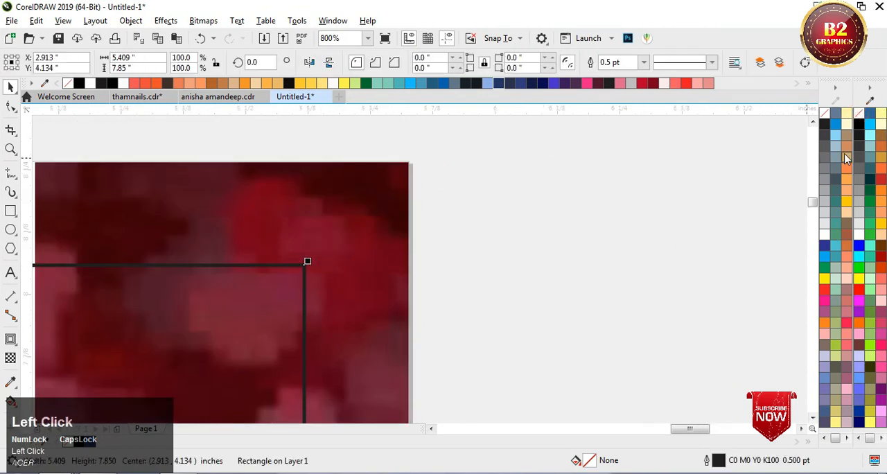
pyautogui.click(857, 233)
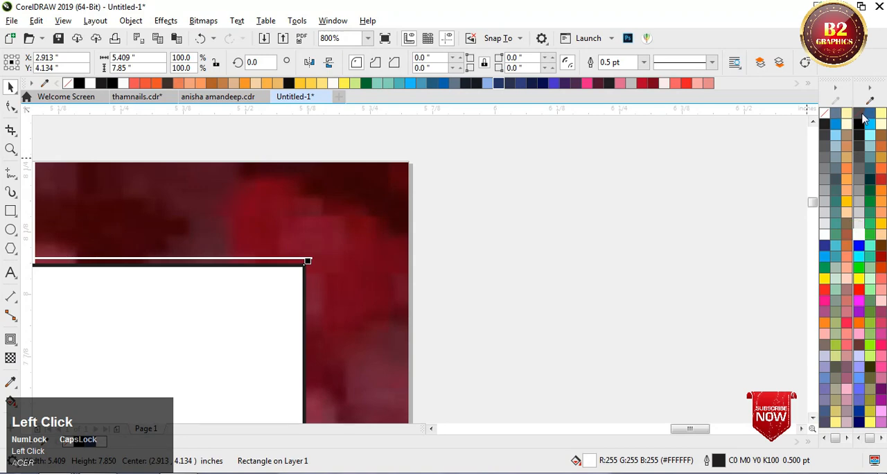
pyautogui.rightClick(863, 119)
pyautogui.scroll(-5, 450, 215)
pyautogui.click(460, 170)
# Step: PowerClip the pale cream background image inside the white inner rectangle
pyautogui.scroll(1, 443, 266)
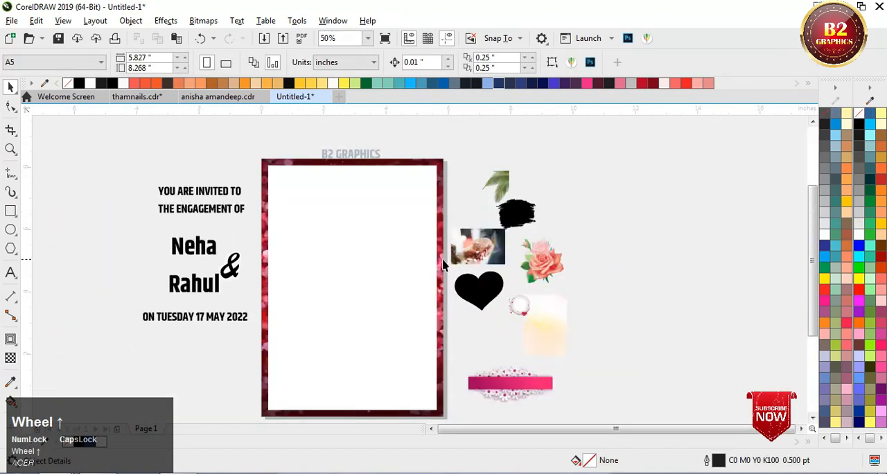
pyautogui.click(544, 327)
pyautogui.rightClick(544, 331)
pyautogui.click(534, 354)
pyautogui.scroll(3, 543, 339)
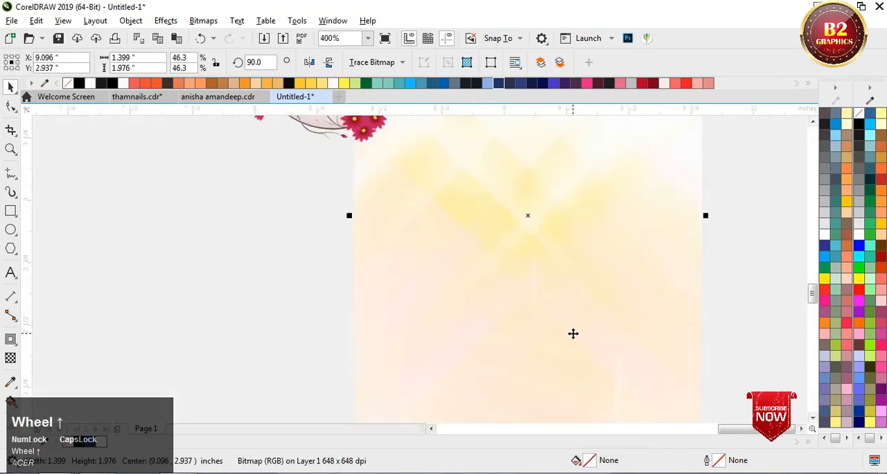
pyautogui.scroll(-2, 562, 270)
pyautogui.rightClick(564, 264)
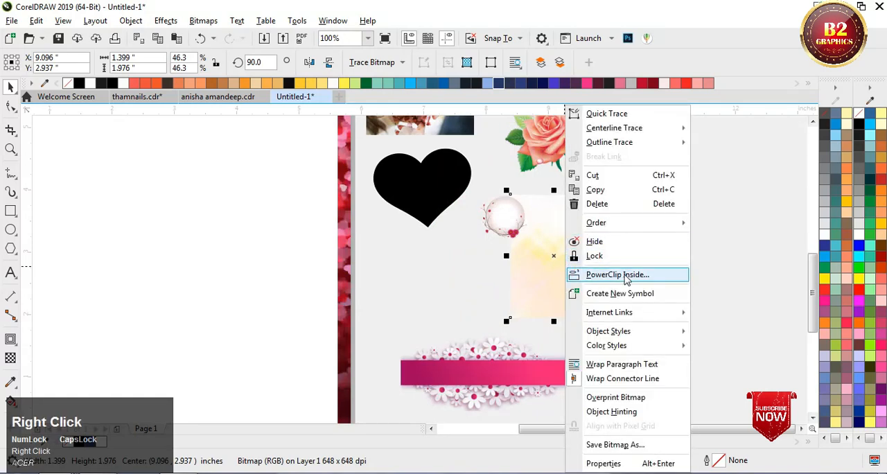
pyautogui.click(625, 275)
pyautogui.click(287, 269)
pyautogui.scroll(-1, 447, 251)
# Step: Edit the inner rectangle's PowerClip contents, enlarge the cream image to cover it completely, and finish editing
pyautogui.click(48, 133)
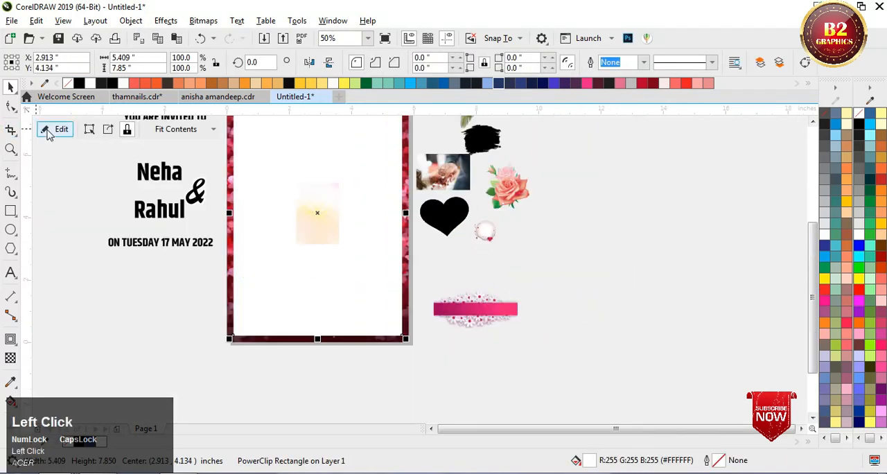
pyautogui.click(317, 232)
pyautogui.scroll(-1, 376, 283)
pyautogui.scroll(1, 387, 284)
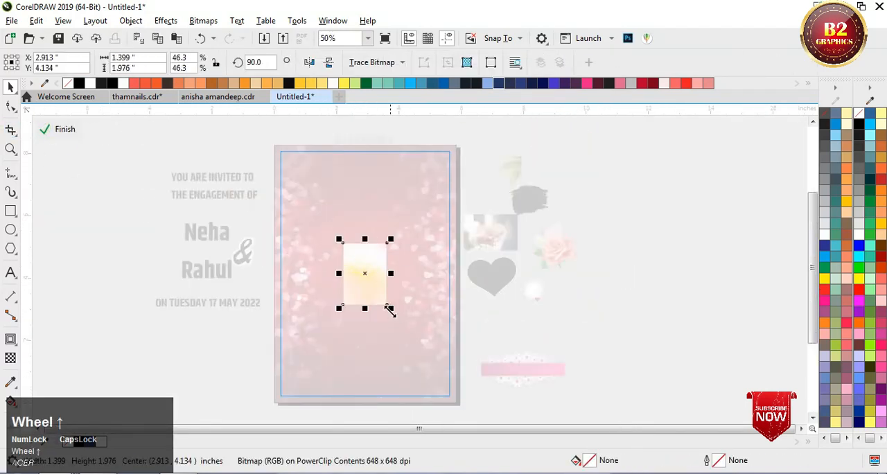
pyautogui.moveTo(389, 311); pyautogui.dragTo(502, 401)
pyautogui.keyDown('ctrl'); pyautogui.click(511, 155); pyautogui.keyUp('ctrl')
pyautogui.click(561, 154)
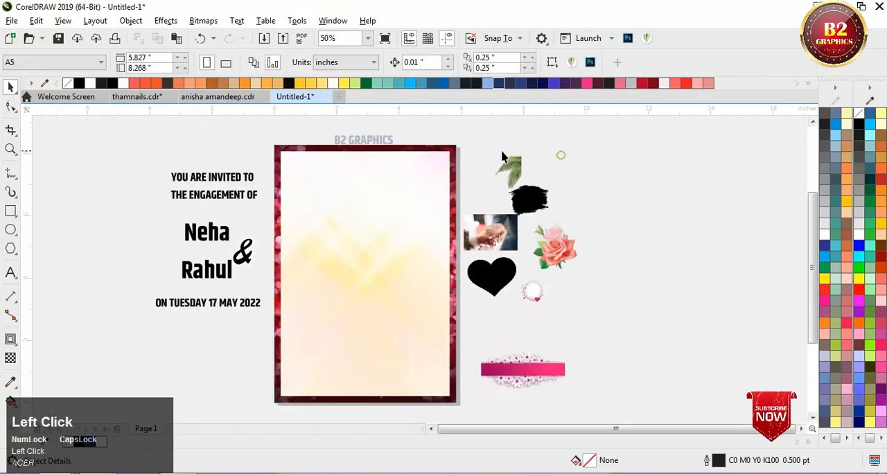
# Step: Move the palm leaf image into the top-right corner of the cream panel, flush with its edges
pyautogui.scroll(1, 487, 151)
pyautogui.moveTo(555, 181); pyautogui.dragTo(415, 170)
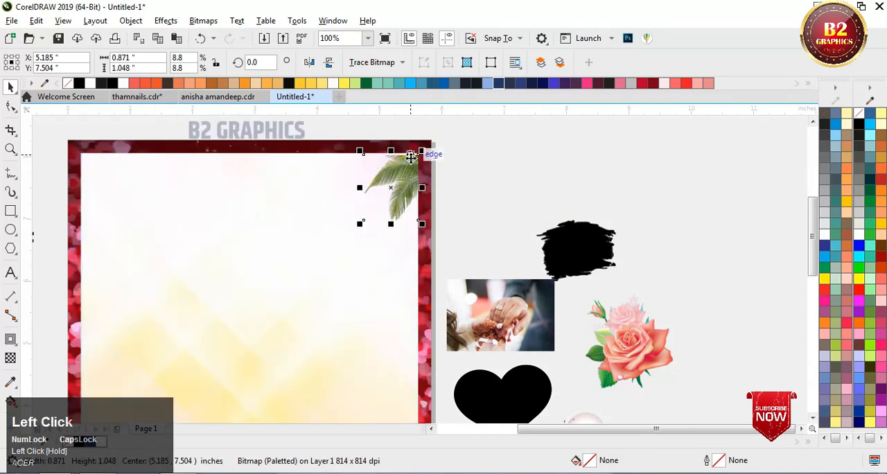
pyautogui.scroll(4, 420, 145)
pyautogui.scroll(-2, 419, 144)
pyautogui.scroll(4, 425, 131)
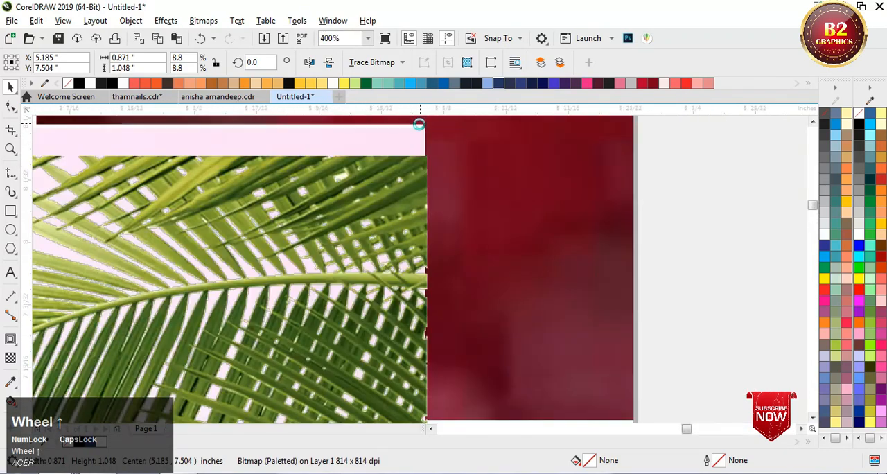
pyautogui.moveTo(430, 234); pyautogui.dragTo(421, 142)
pyautogui.scroll(-1, 480, 170)
pyautogui.scroll(-4, 480, 170)
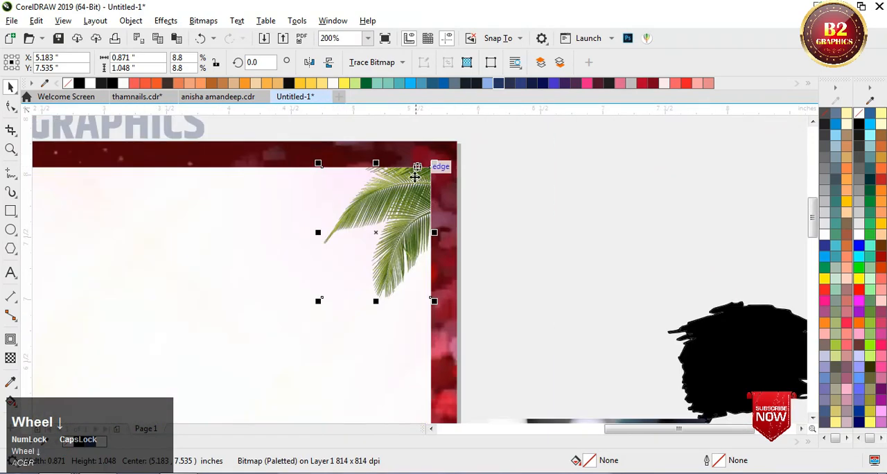
# Step: Enlarge the palm leaf from its corner to about 1.622 by 1.952 inches
pyautogui.moveTo(320, 300); pyautogui.dragTo(262, 372)
pyautogui.scroll(-3, 460, 177)
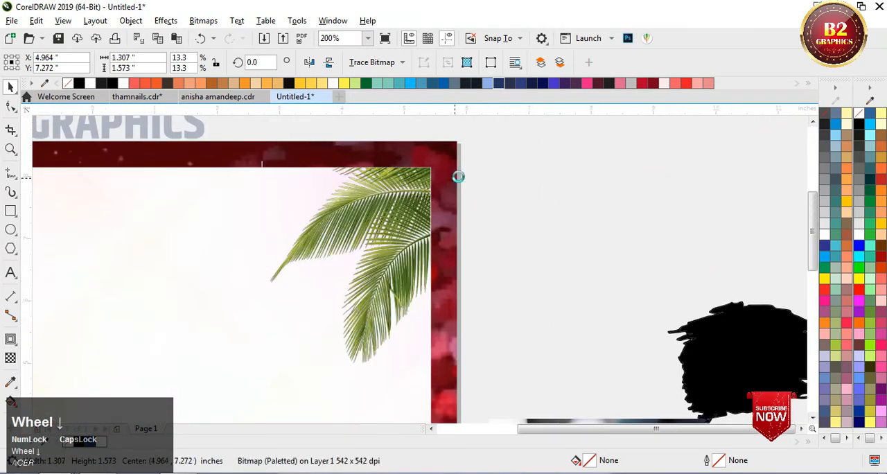
pyautogui.click(390, 240)
# Step: Move the "YOU ARE INVITED TO THE ENGAGEMENT OF" text to the top-left area of the cream panel
pyautogui.scroll(1, 222, 210)
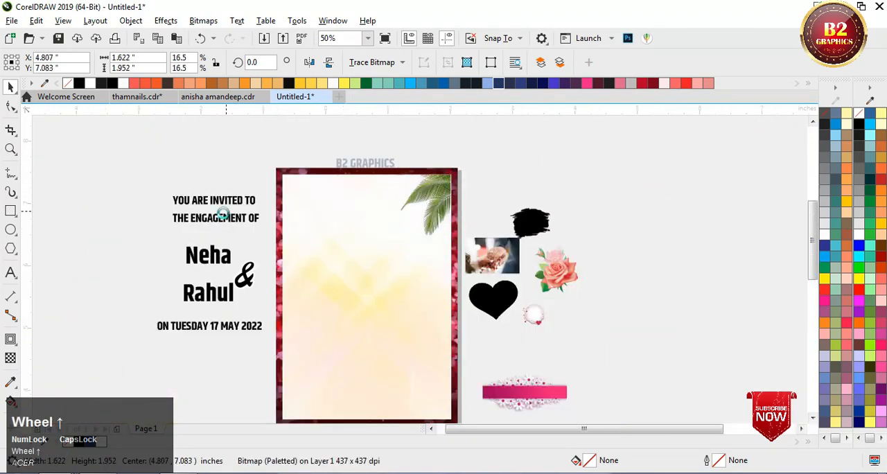
pyautogui.click(250, 231)
pyautogui.moveTo(251, 230); pyautogui.dragTo(478, 197)
pyautogui.scroll(1, 516, 131)
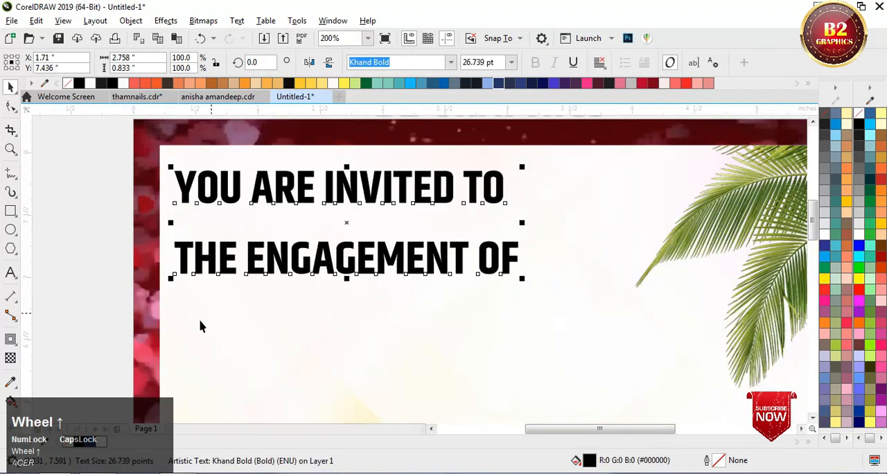
# Step: Color the invitation heading dark red (#990000) and tighten the spacing between its two lines
pyautogui.click(859, 291)
pyautogui.click(881, 257)
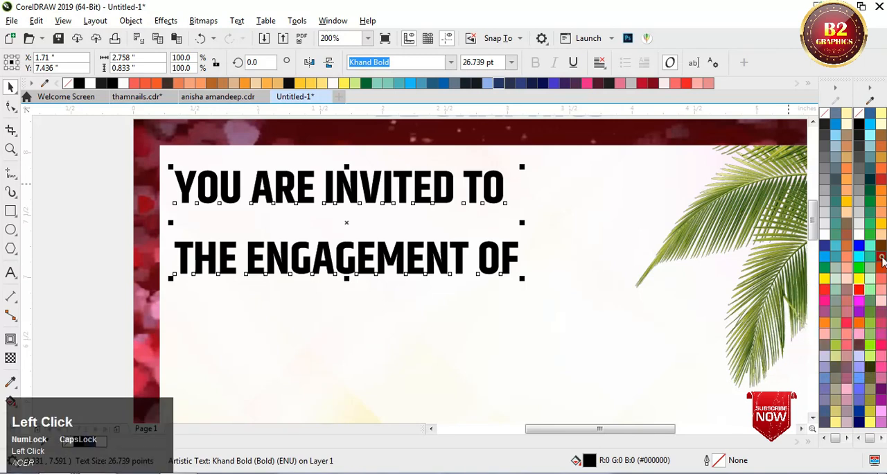
pyautogui.click(11, 108)
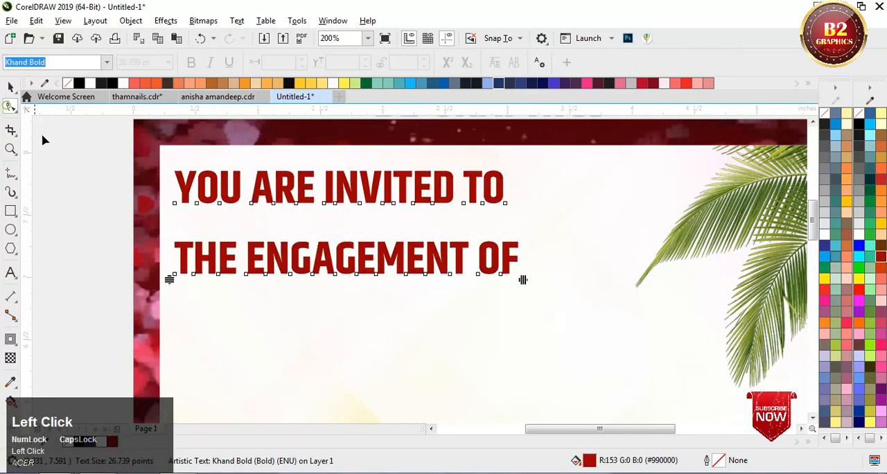
pyautogui.moveTo(170, 280); pyautogui.dragTo(169, 260)
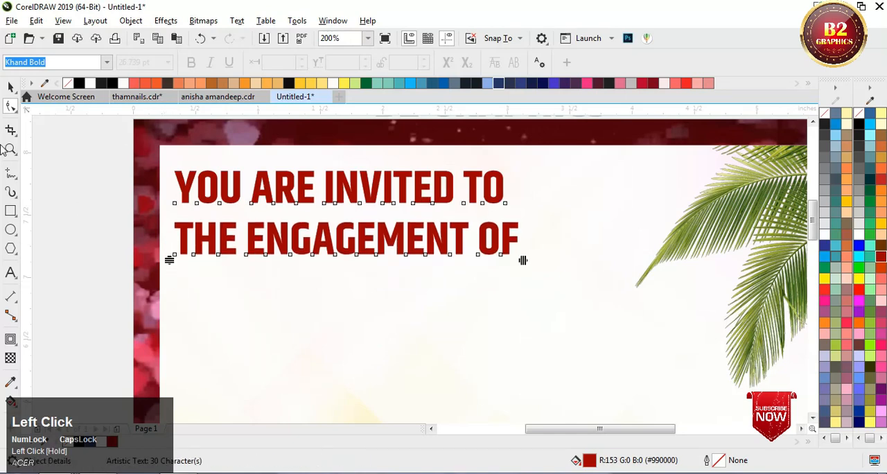
pyautogui.click(9, 88)
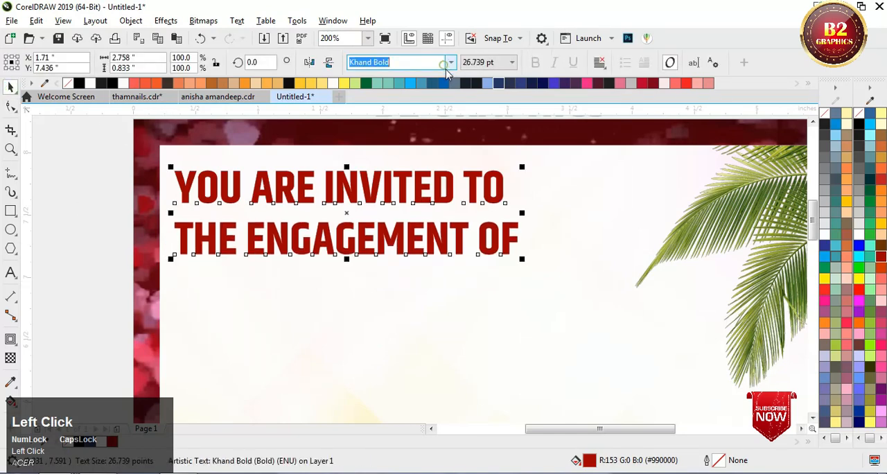
# Step: Set the invitation heading's font to Khand Semibold and stretch it to about 3.0 inches wide
pyautogui.click(450, 63)
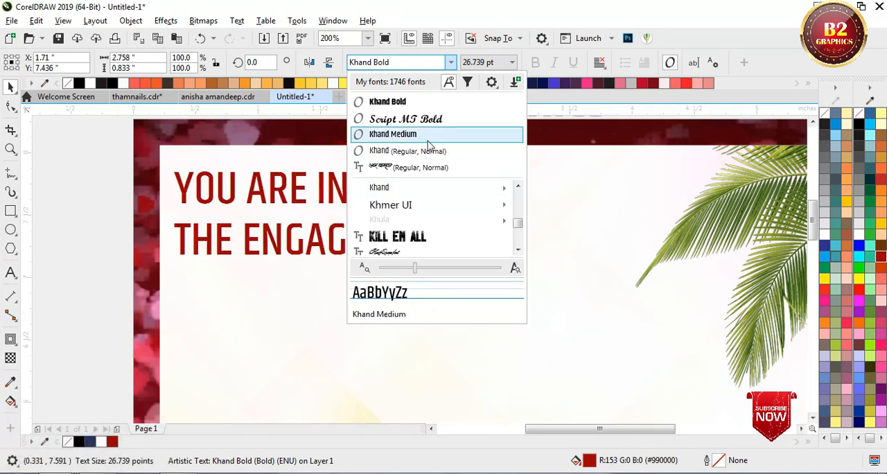
pyautogui.moveTo(429, 188)
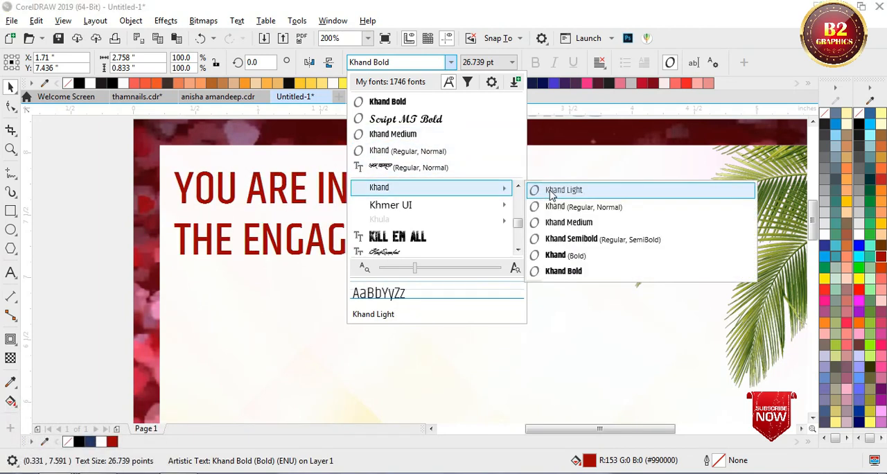
pyautogui.click(568, 241)
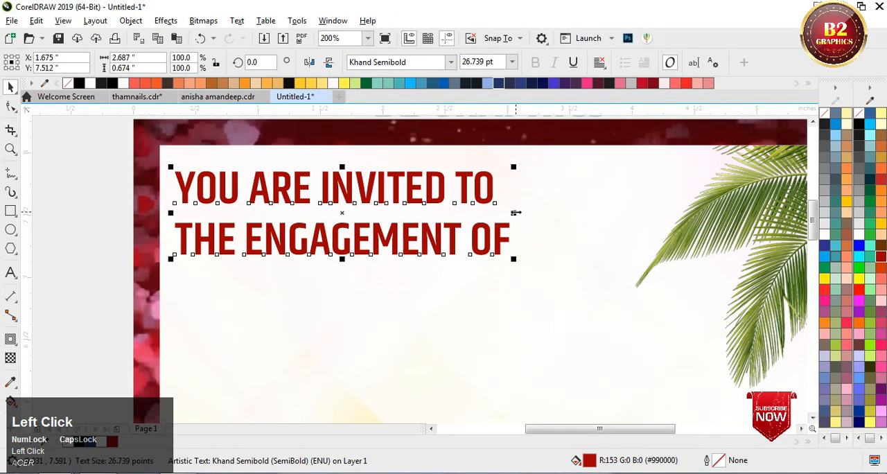
pyautogui.moveTo(515, 213); pyautogui.dragTo(552, 213)
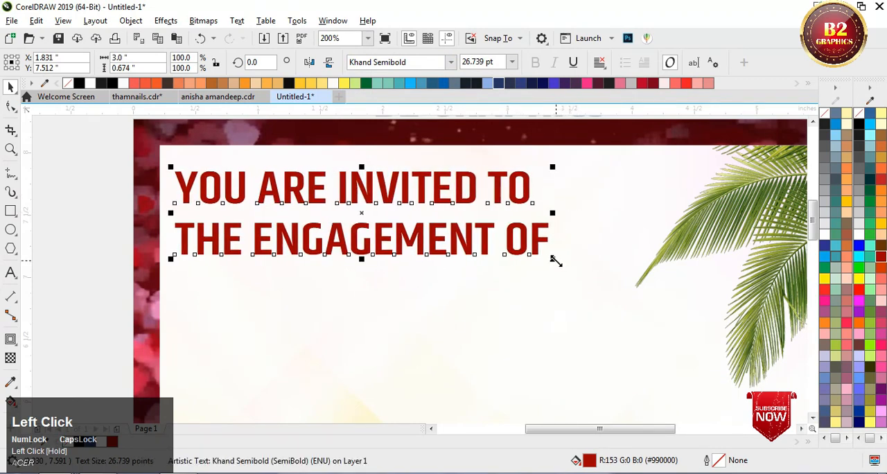
# Step: Enlarge the invitation heading proportionally to about 3.578 by 0.804 inches
pyautogui.moveTo(555, 259); pyautogui.dragTo(627, 285)
pyautogui.scroll(-3, 272, 214)
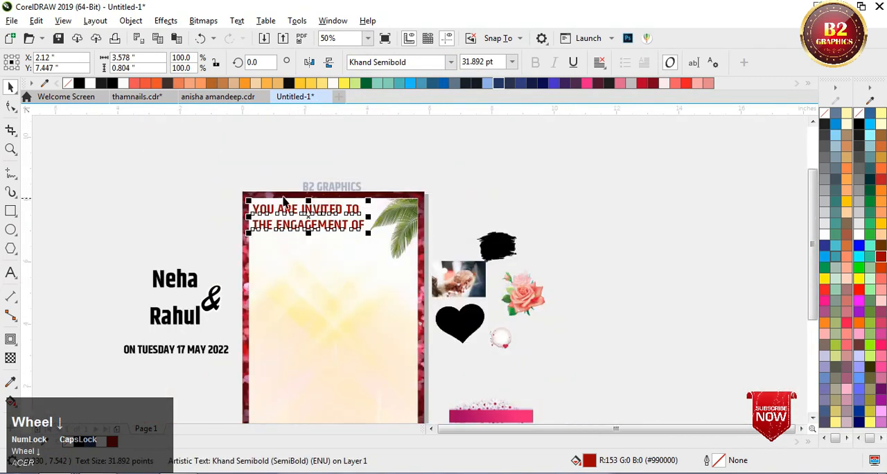
pyautogui.scroll(-1, 340, 153)
pyautogui.scroll(1, 341, 154)
pyautogui.click(521, 149)
pyautogui.scroll(1, 407, 209)
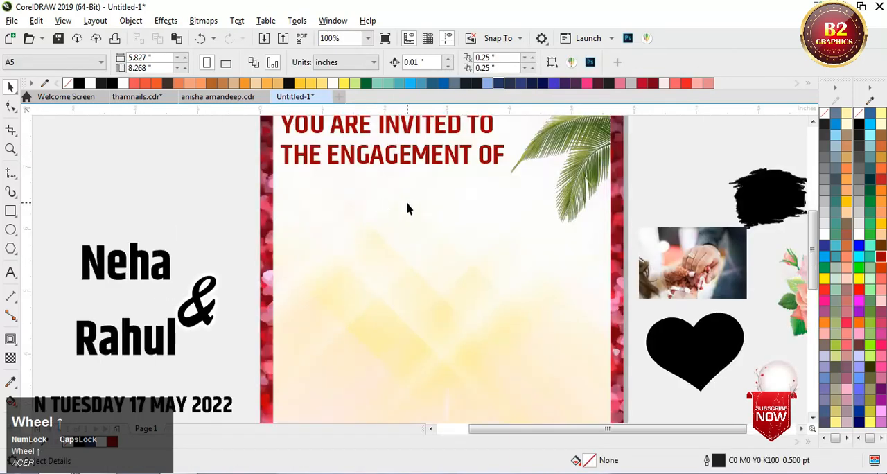
# Step: Move the black heart onto the cream panel, just beneath the invitation heading
pyautogui.moveTo(679, 341); pyautogui.dragTo(351, 219)
pyautogui.scroll(1, 343, 220)
pyautogui.moveTo(449, 151); pyautogui.dragTo(451, 163)
pyautogui.scroll(-1, 398, 170)
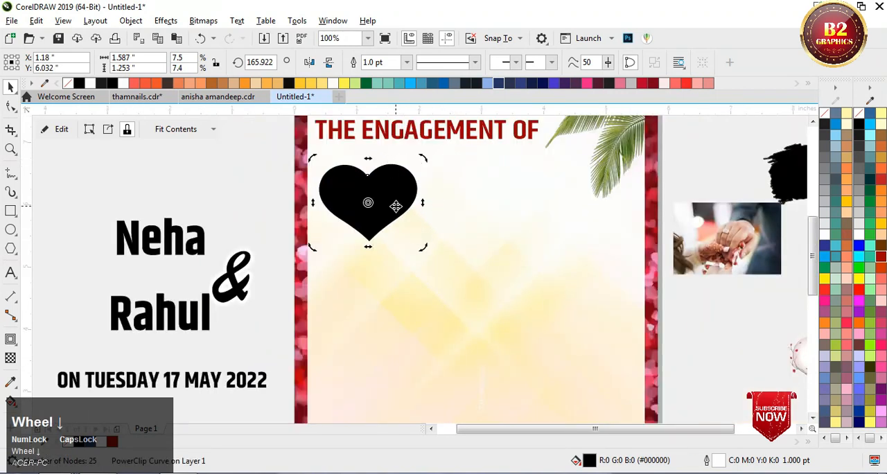
# Step: Tilt the black heart to about 183.5 degrees and enlarge it to about 2.283 by 1.952 inches
pyautogui.click(395, 205)
pyautogui.moveTo(314, 160); pyautogui.dragTo(302, 180)
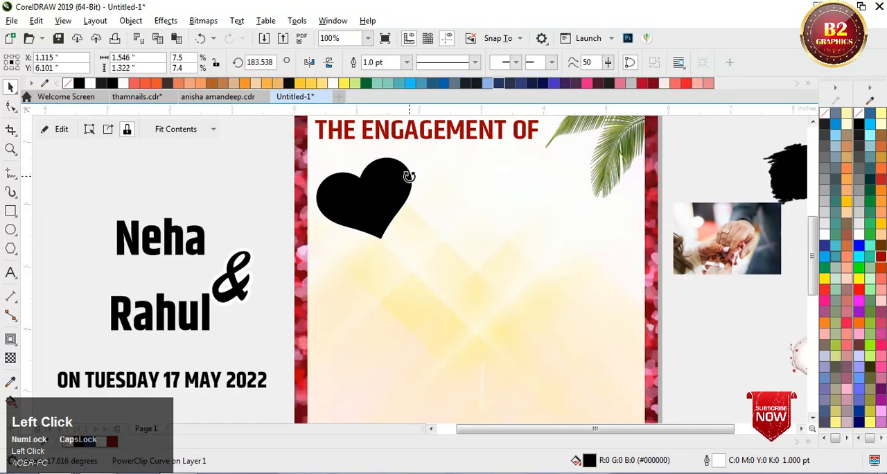
pyautogui.click(409, 176)
pyautogui.moveTo(416, 246); pyautogui.dragTo(422, 225)
pyautogui.scroll(1, 422, 225)
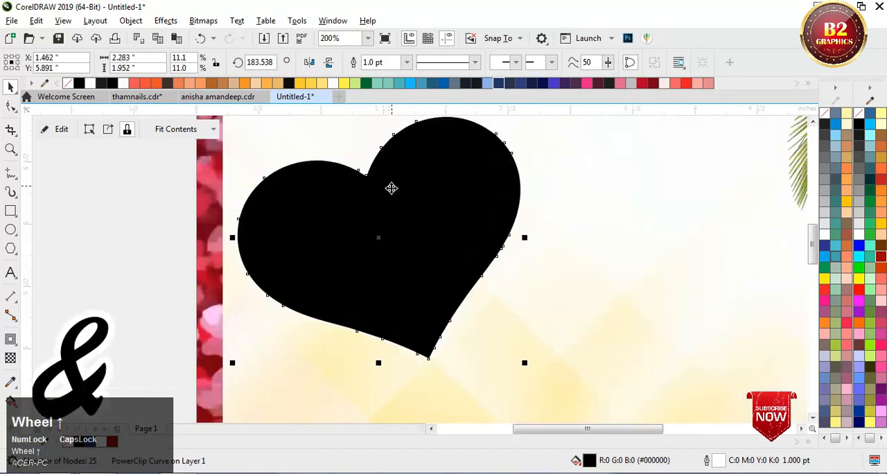
# Step: Add a one-step inward contour of about 0.074 inches to the heart and break it apart into a separate shape
pyautogui.click(10, 339)
pyautogui.scroll(1, 459, 119)
pyautogui.moveTo(460, 124)
pyautogui.mouseDown()
pyautogui.moveTo(460, 147)
pyautogui.moveTo(463, 137)
pyautogui.mouseUp()
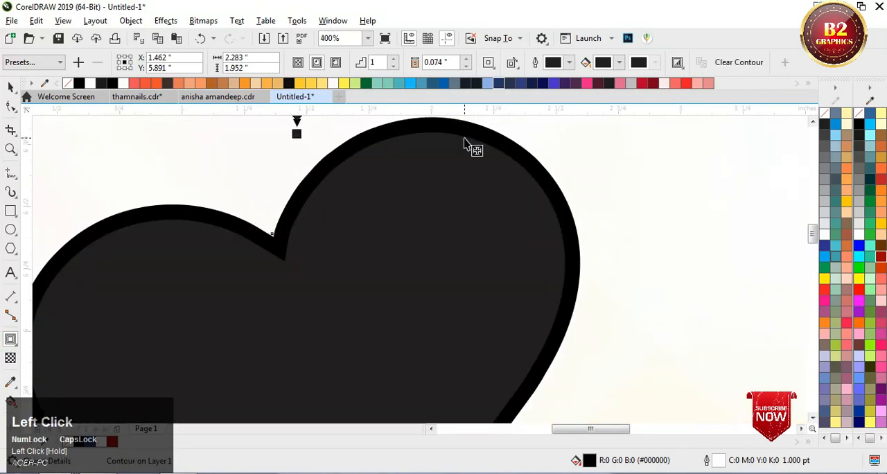
pyautogui.rightClick(464, 142)
pyautogui.click(513, 160)
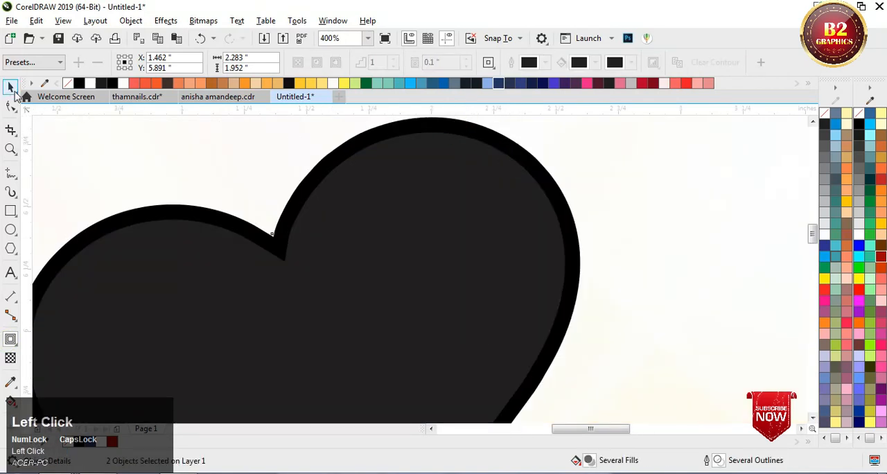
pyautogui.scroll(-2, 323, 198)
pyautogui.click(238, 174)
# Step: Apply an interactive fountain fill to the outer heart, running from its upper notch to its lower tip
pyautogui.scroll(1, 494, 176)
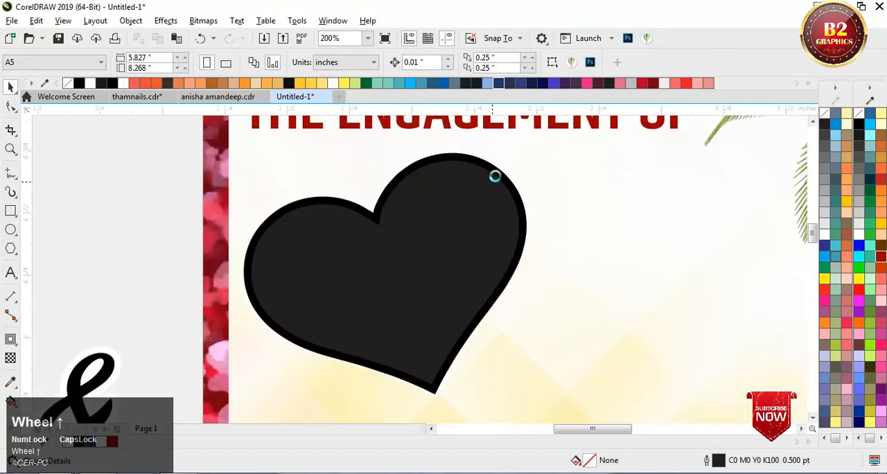
pyautogui.scroll(1, 495, 176)
pyautogui.click(513, 167)
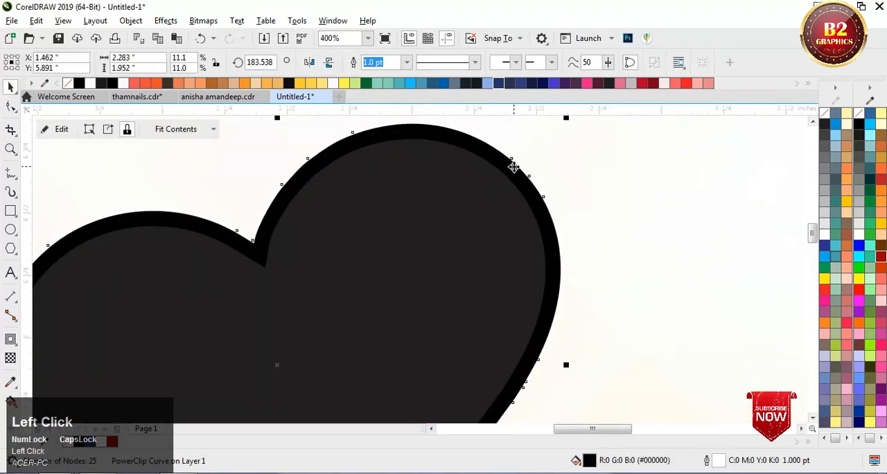
pyautogui.press('g')
pyautogui.scroll(-1, 302, 230)
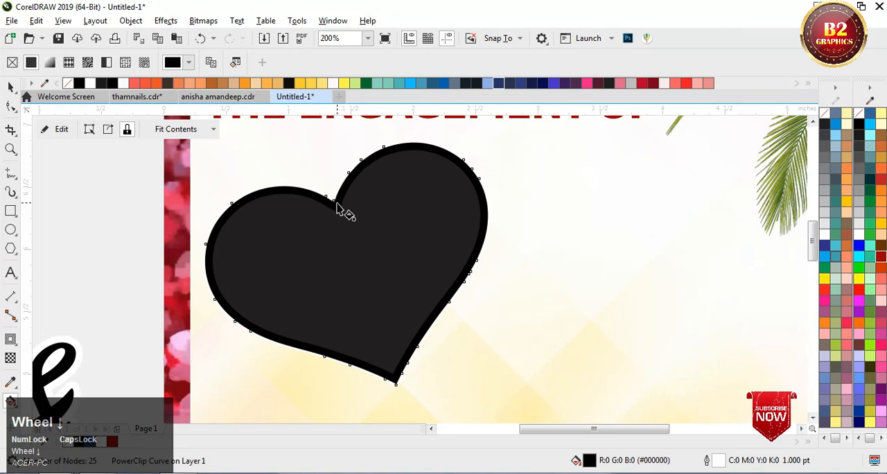
pyautogui.moveTo(335, 202); pyautogui.dragTo(399, 379)
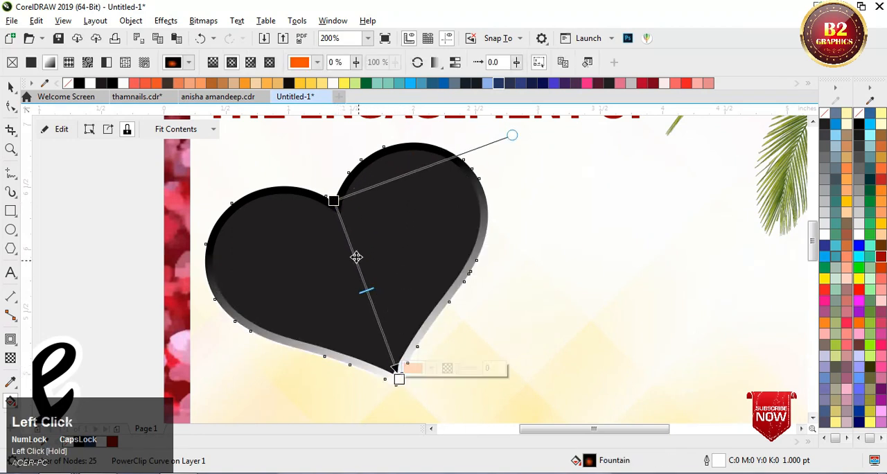
# Step: Try the linear, conical and rectangular fountain fill types on the outer heart
pyautogui.click(215, 63)
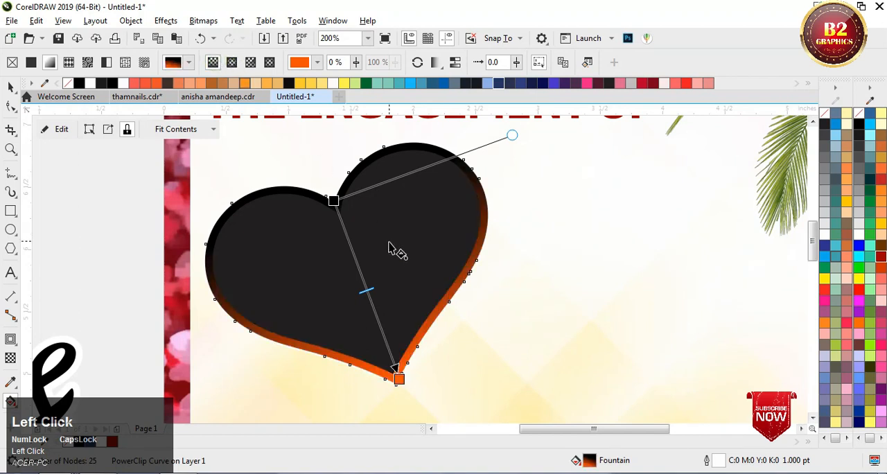
pyautogui.click(249, 63)
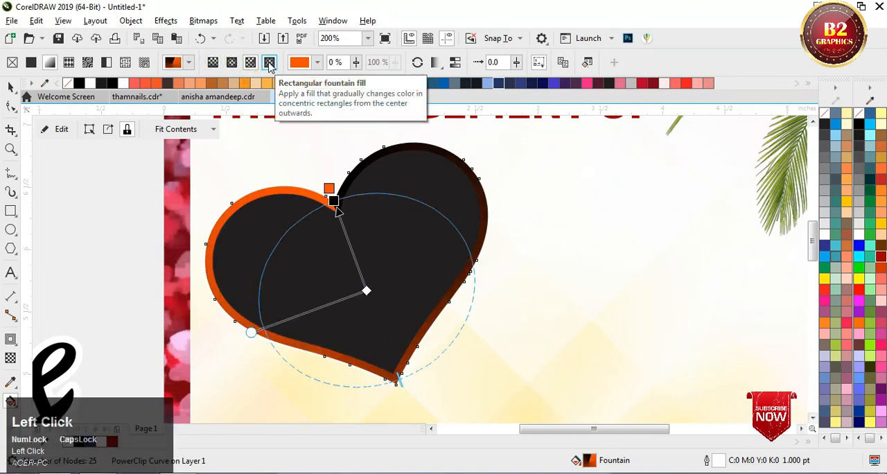
pyautogui.click(269, 63)
pyautogui.click(214, 63)
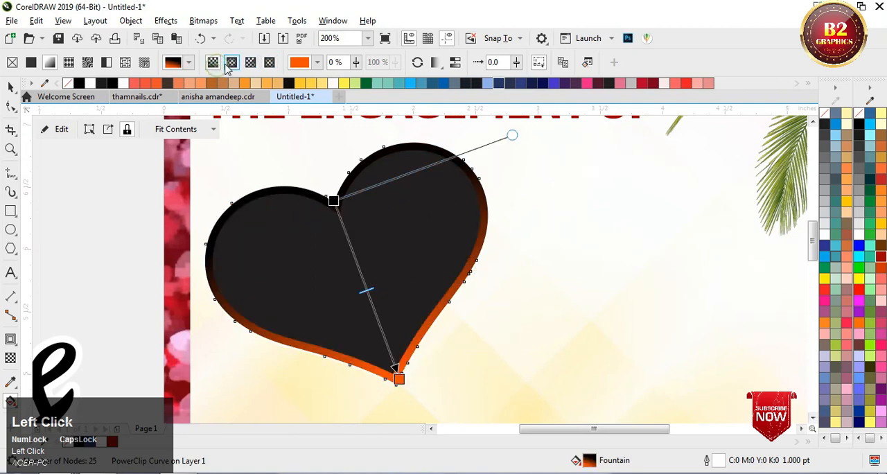
# Step: Make the outer heart's fountain fill elliptical, recentre it, and color it bright red in the centre to dark red outside
pyautogui.click(231, 63)
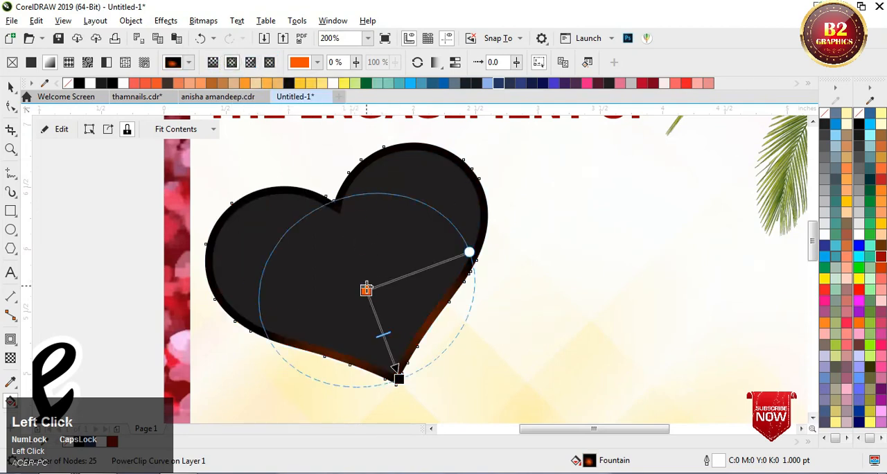
pyautogui.moveTo(365, 288); pyautogui.dragTo(355, 250)
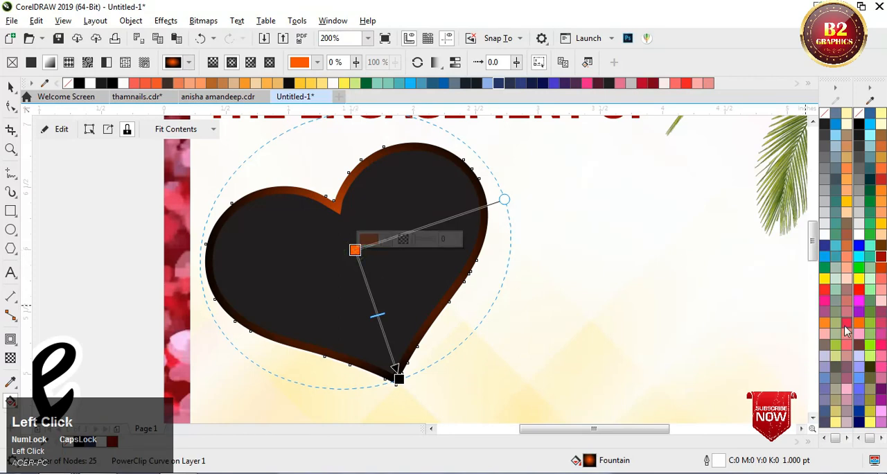
pyautogui.click(859, 289)
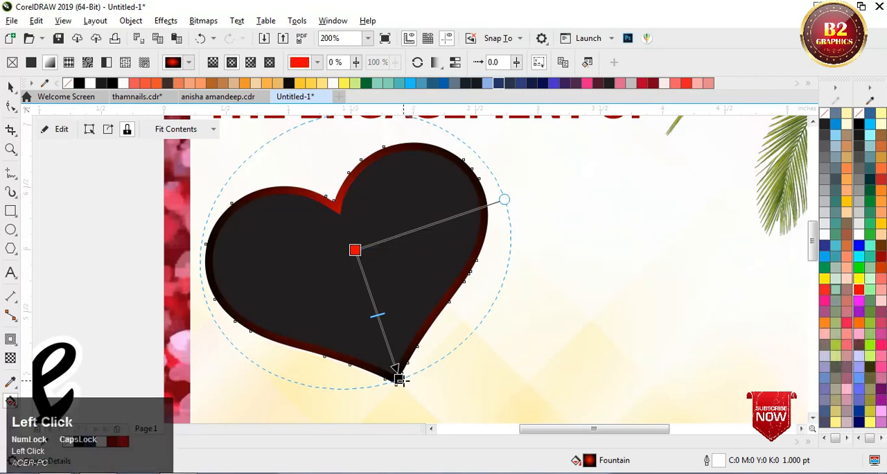
pyautogui.click(880, 256)
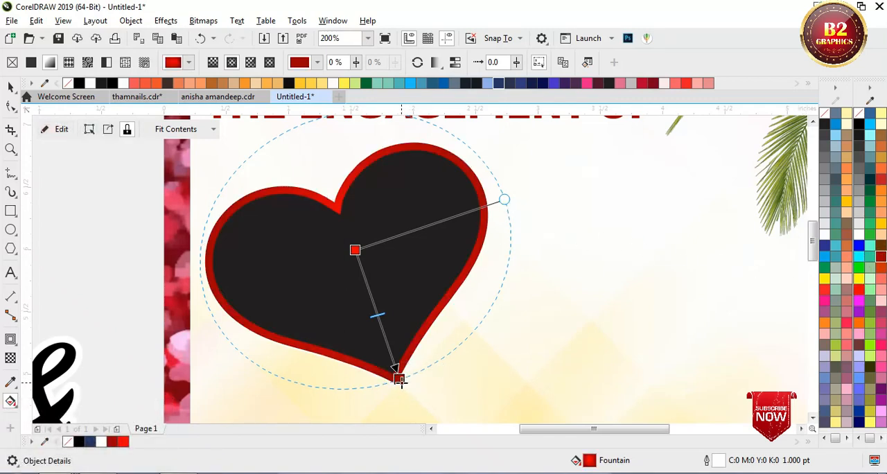
pyautogui.moveTo(399, 378); pyautogui.dragTo(380, 341)
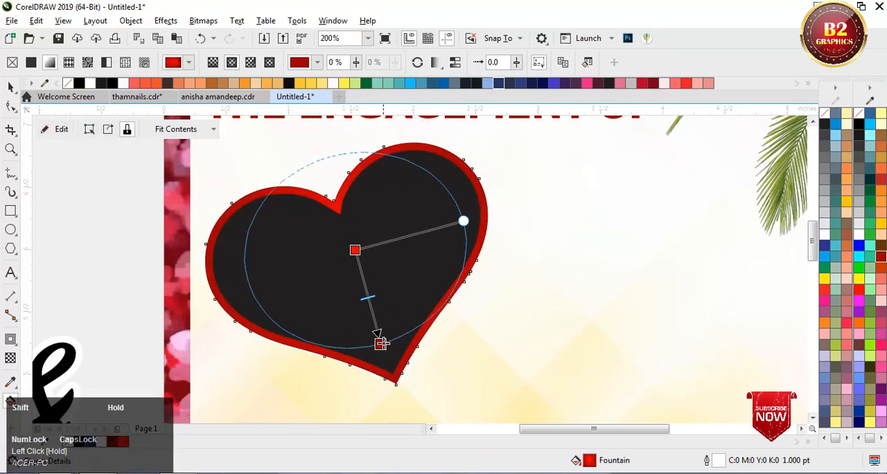
# Step: Give the inner heart an elliptical fountain fill with a yellow centre fading to red edges
pyautogui.click(464, 201)
pyautogui.moveTo(340, 216); pyautogui.dragTo(413, 385)
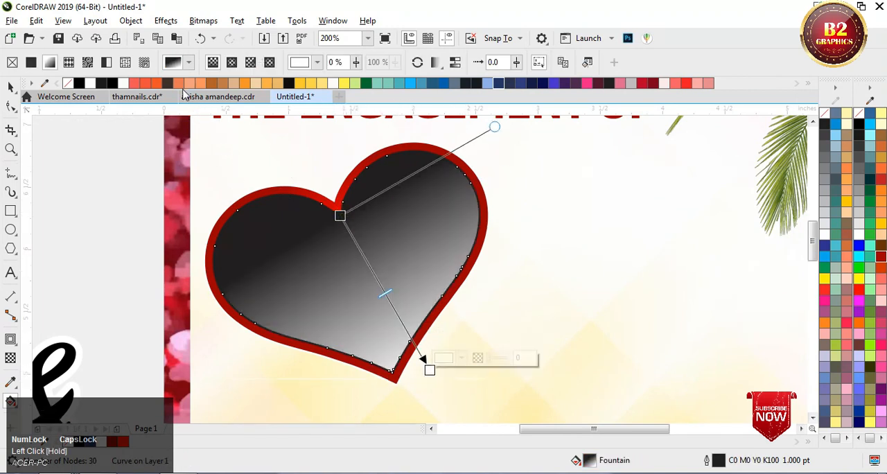
pyautogui.click(231, 63)
pyautogui.moveTo(396, 299); pyautogui.dragTo(361, 269)
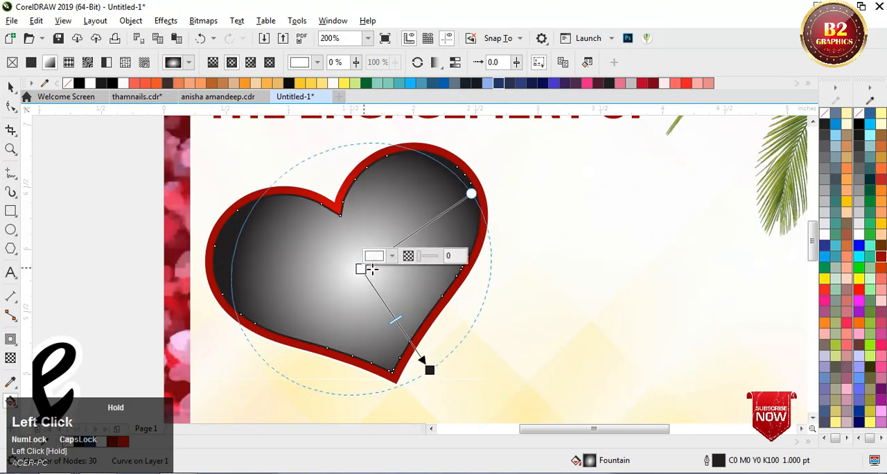
pyautogui.click(860, 279)
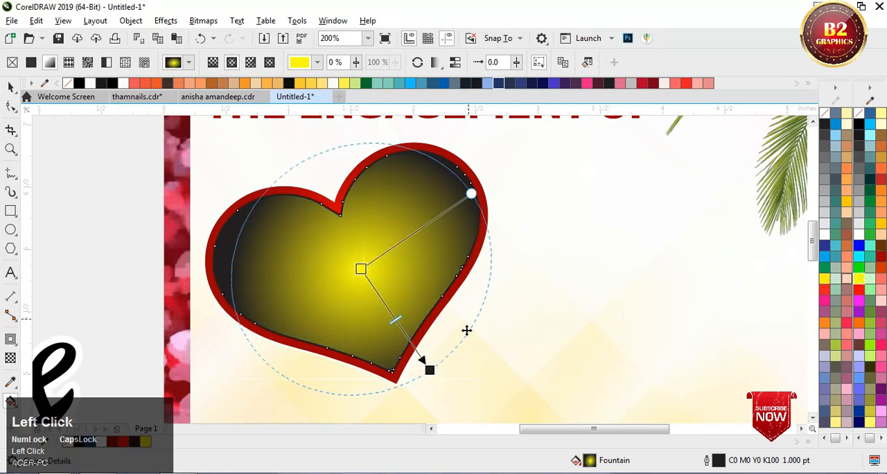
pyautogui.click(429, 370)
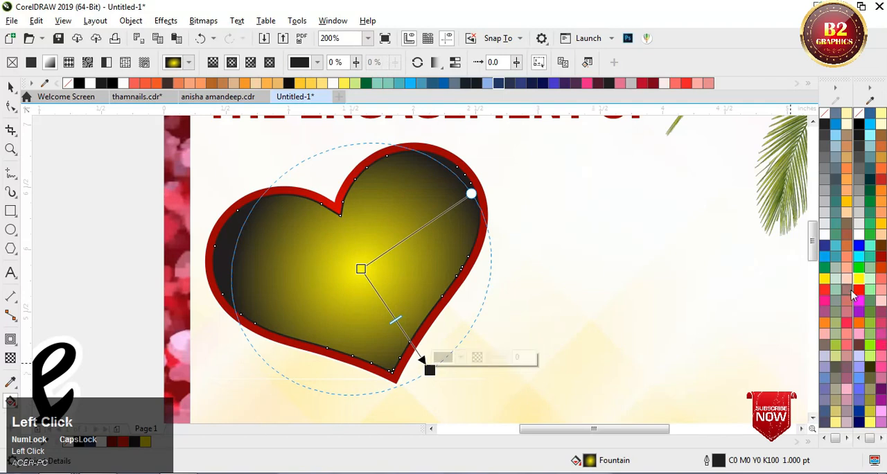
pyautogui.click(856, 290)
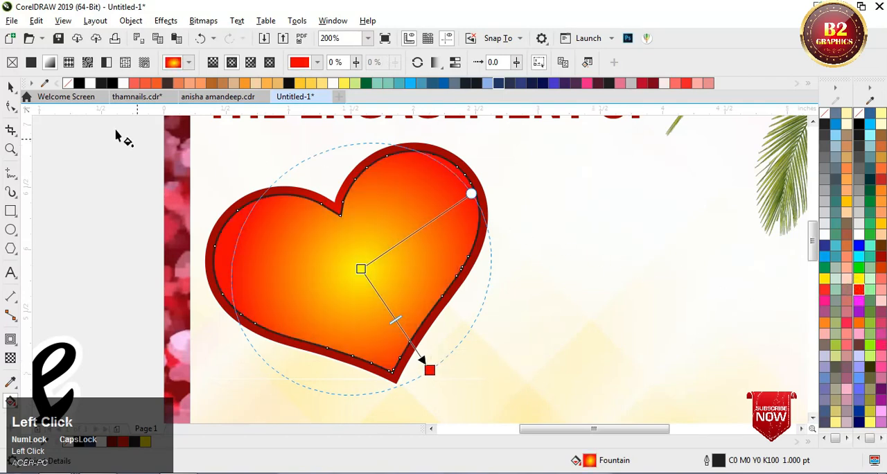
# Step: Set the inner heart's outline color to white (#FFFFFF)
pyautogui.click(10, 86)
pyautogui.scroll(1, 478, 170)
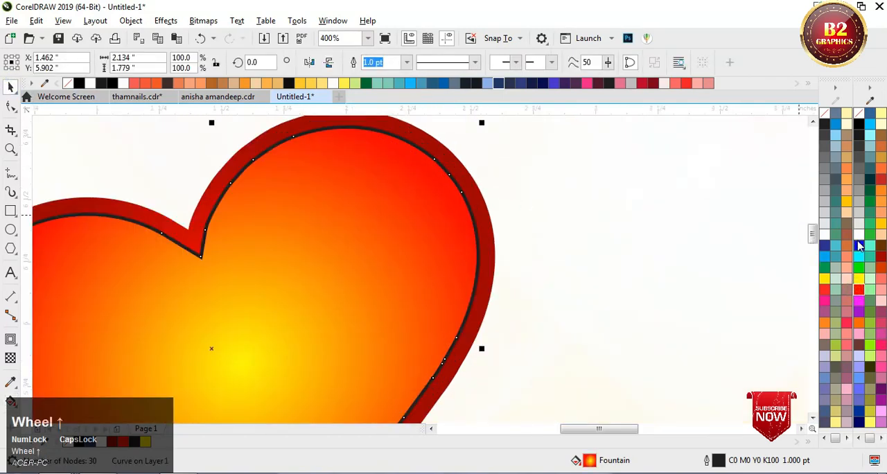
pyautogui.rightClick(859, 234)
pyautogui.scroll(-2, 420, 212)
pyautogui.click(211, 192)
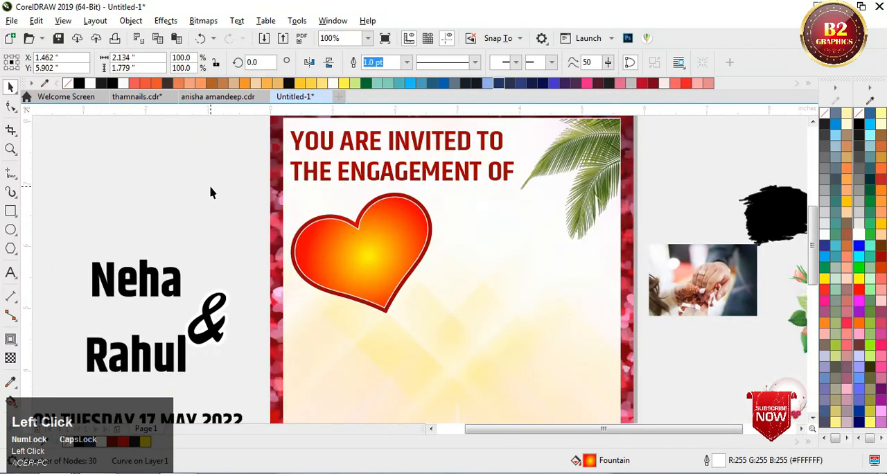
# Step: Place a copy of the complete heart diagonally below and right of the original, and mirror the copy horizontally
pyautogui.moveTo(204, 173); pyautogui.dragTo(454, 331)
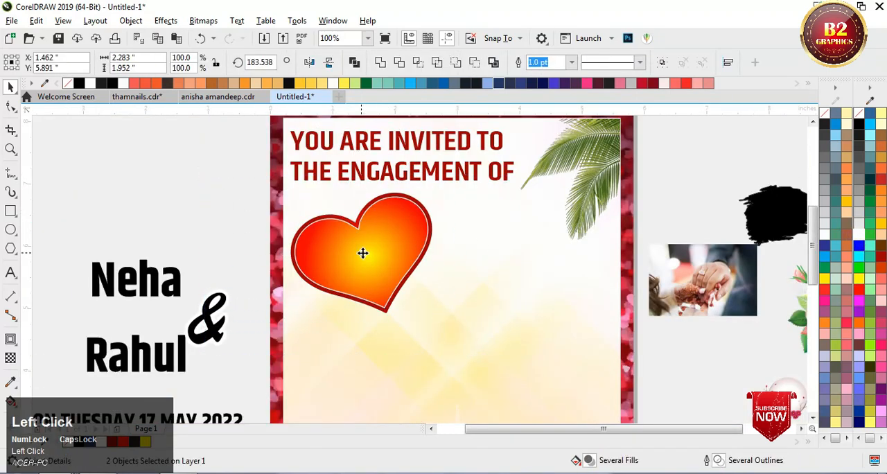
pyautogui.moveTo(362, 252); pyautogui.dragTo(479, 326)
pyautogui.rightClick(479, 326)
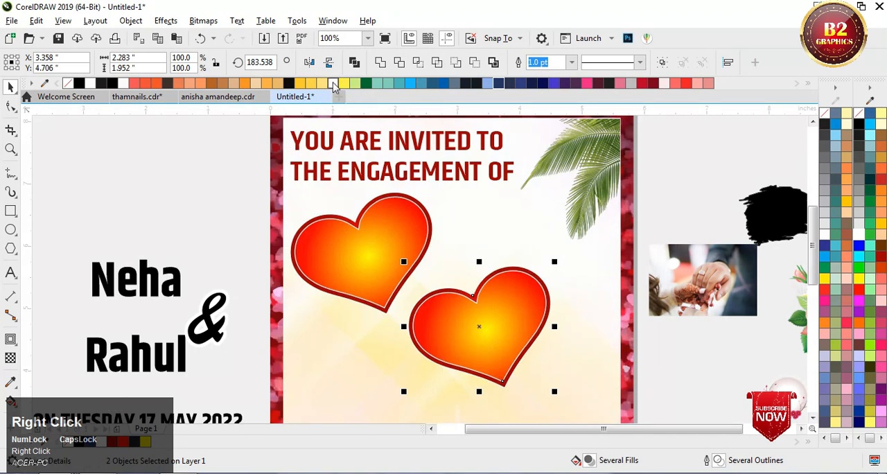
pyautogui.click(310, 65)
pyautogui.scroll(-2, 450, 270)
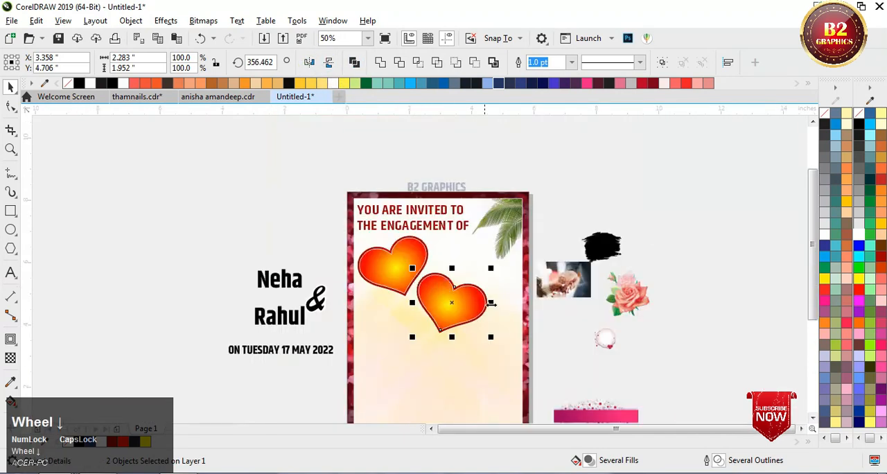
pyautogui.scroll(2, 450, 291)
pyautogui.scroll(-2, 451, 291)
# Step: Enlarge both hearts together to about 4.904 by 3.681 inches overall
pyautogui.moveTo(261, 214); pyautogui.dragTo(471, 346)
pyautogui.scroll(2, 450, 322)
pyautogui.scroll(-2, 501, 313)
pyautogui.scroll(2, 386, 239)
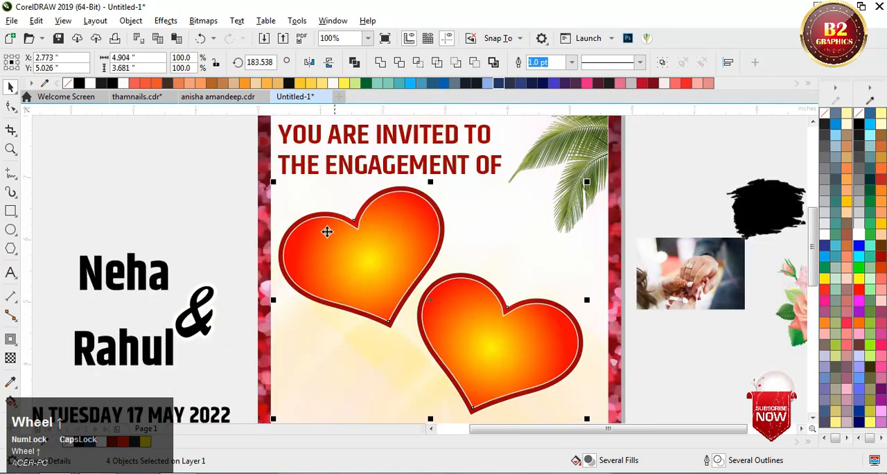
pyautogui.click(190, 170)
pyautogui.scroll(-2, 198, 187)
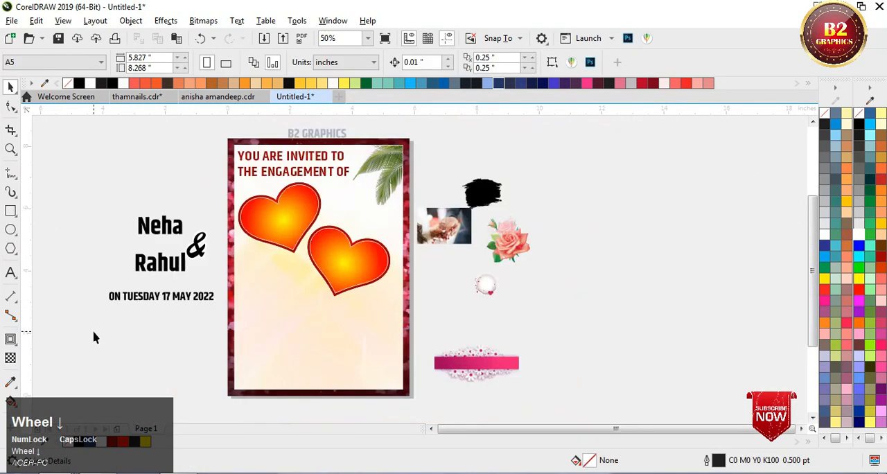
# Step: Break the couple's two-line name text apart into separate text objects
pyautogui.scroll(2, 261, 215)
pyautogui.scroll(-2, 350, 251)
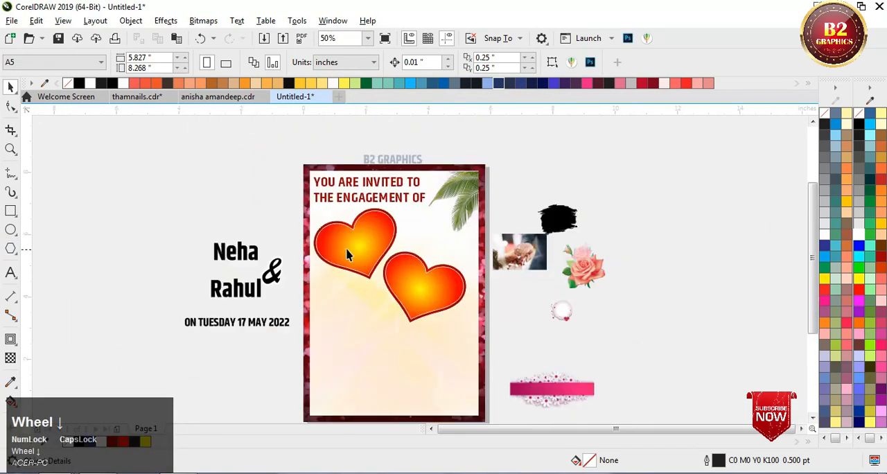
pyautogui.scroll(2, 286, 204)
pyautogui.moveTo(241, 305); pyautogui.dragTo(248, 277)
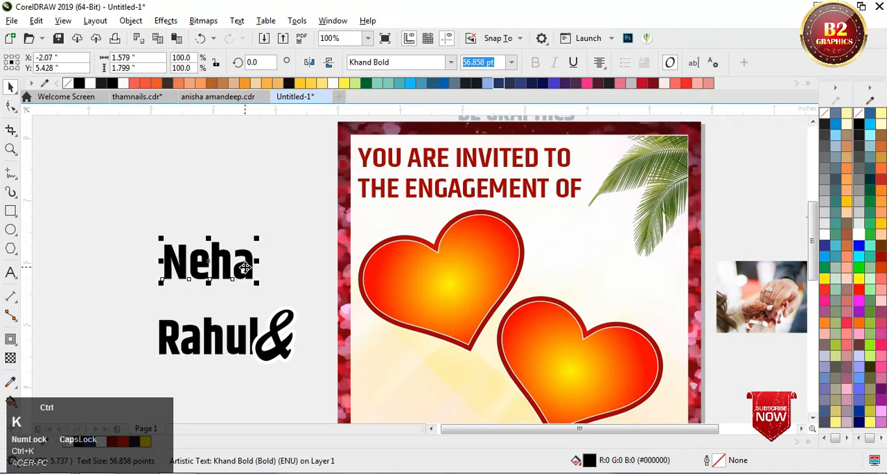
pyautogui.click(239, 235)
# Step: Set the font of the couple's upper name to Script MT Bold
pyautogui.click(223, 263)
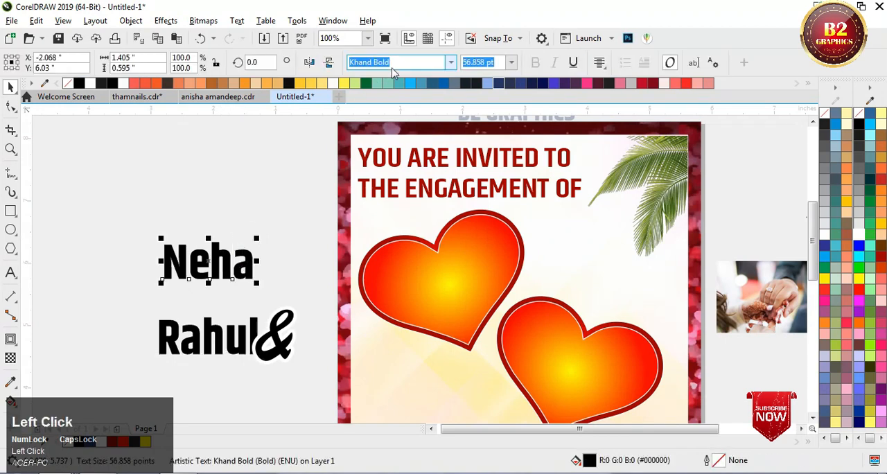
pyautogui.click(450, 63)
pyautogui.click(405, 135)
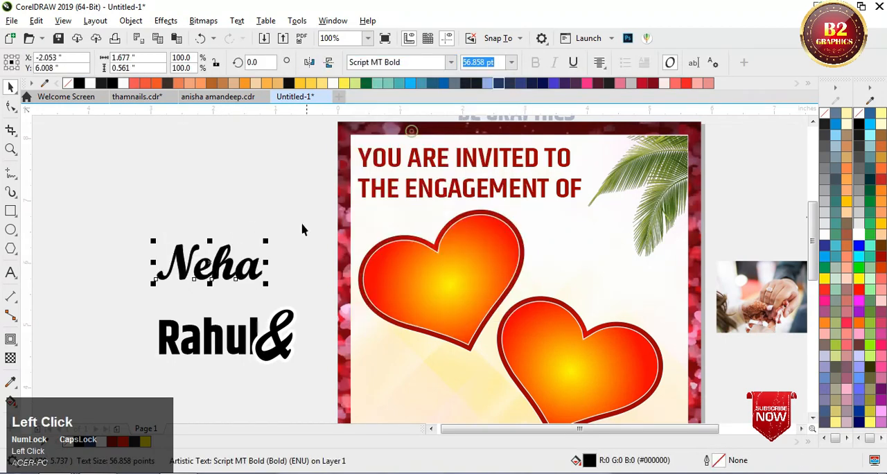
# Step: Place the upper name inside the upper heart and set its text size to 50 pt
pyautogui.moveTo(234, 269); pyautogui.dragTo(469, 288)
pyautogui.scroll(1, 469, 288)
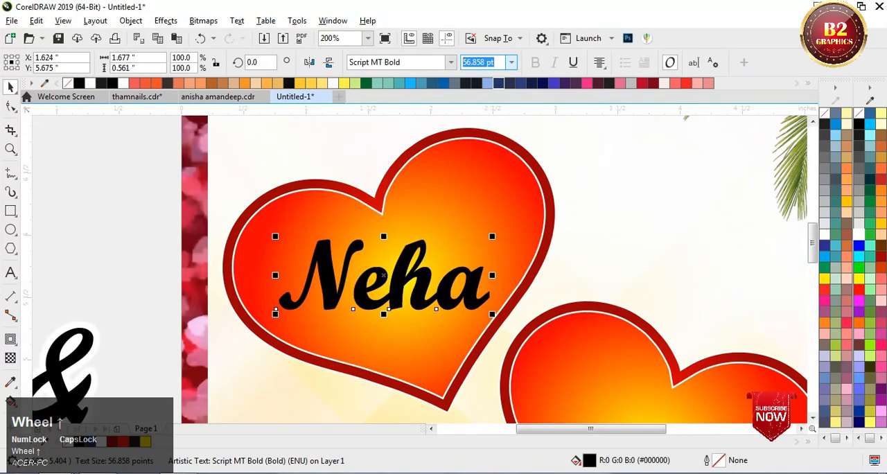
pyautogui.moveTo(498, 63); pyautogui.dragTo(435, 62)
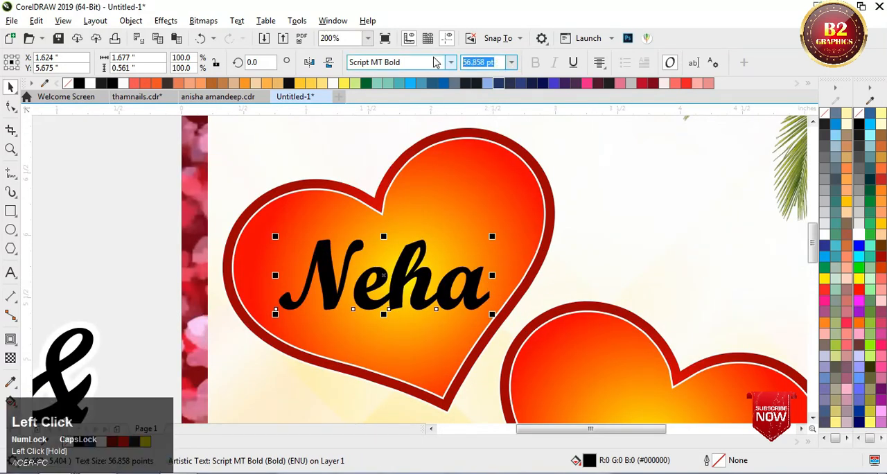
pyautogui.write('50')
pyautogui.press('Return')
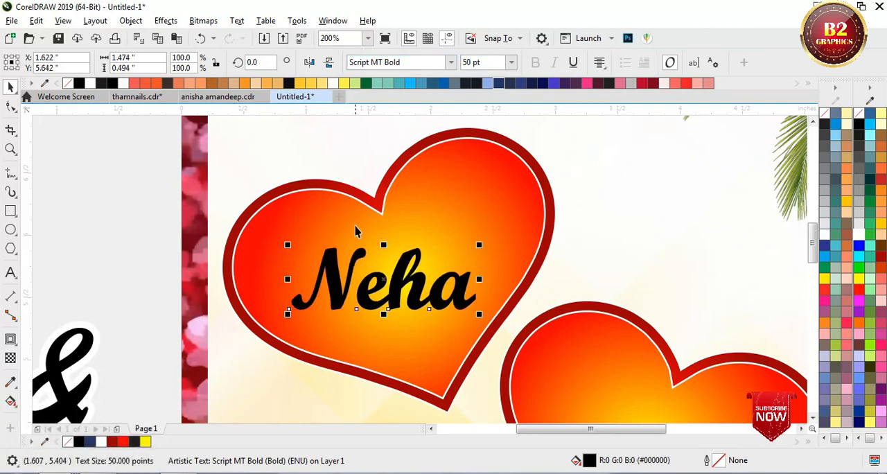
pyautogui.moveTo(396, 285); pyautogui.dragTo(406, 276)
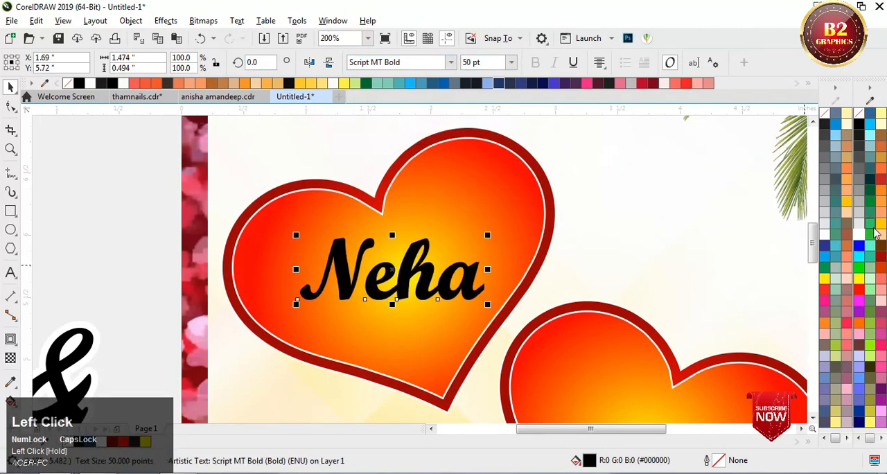
# Step: Fill the upper name white and give it a black 0.5 pt outline with rounded corners
pyautogui.click(857, 233)
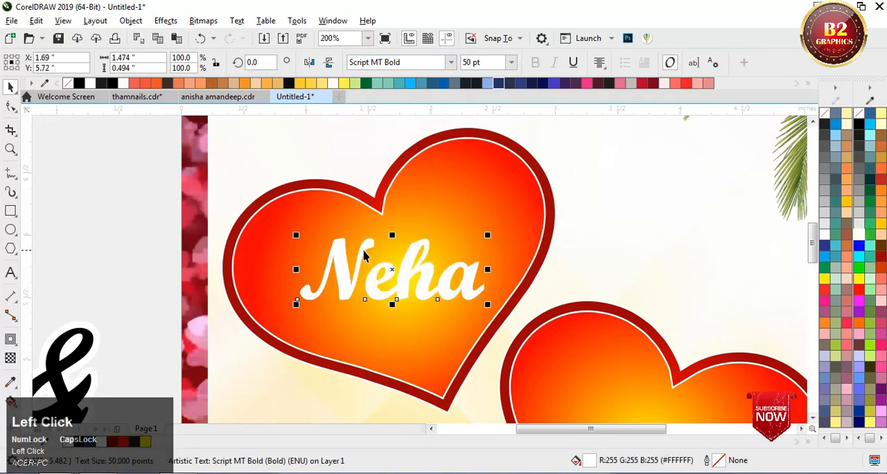
pyautogui.doubleClick(718, 462)
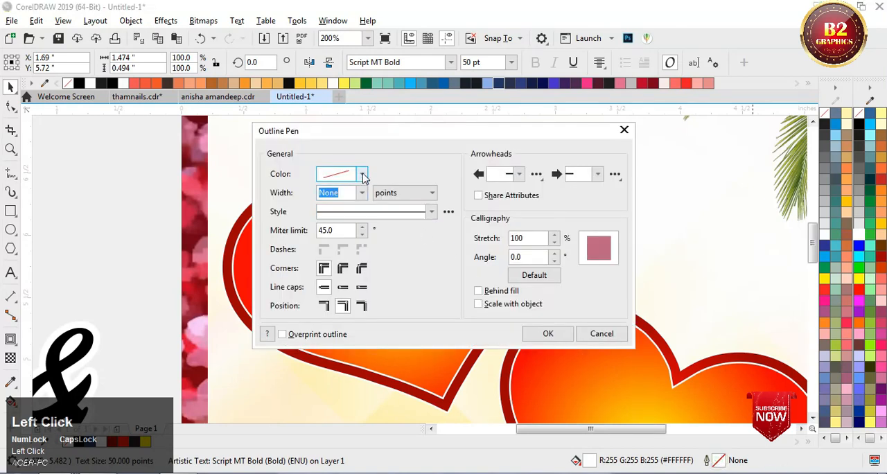
pyautogui.click(362, 174)
pyautogui.moveTo(374, 260)
pyautogui.mouseDown()
pyautogui.moveTo(340, 260)
pyautogui.moveTo(360, 198)
pyautogui.mouseUp()
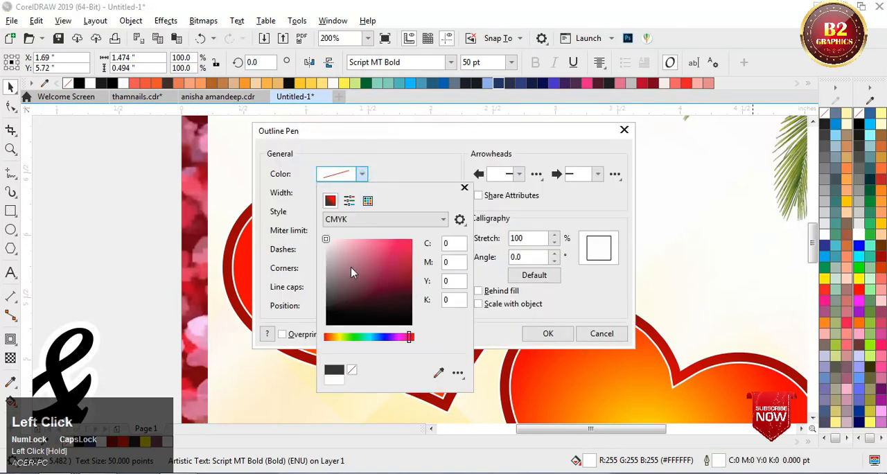
pyautogui.moveTo(351, 272); pyautogui.dragTo(378, 308)
pyautogui.click(404, 174)
pyautogui.click(361, 197)
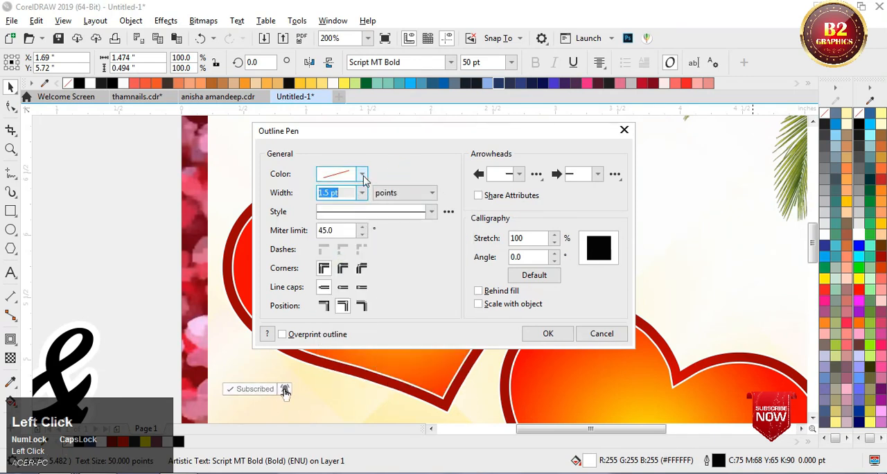
pyautogui.click(362, 176)
pyautogui.click(388, 141)
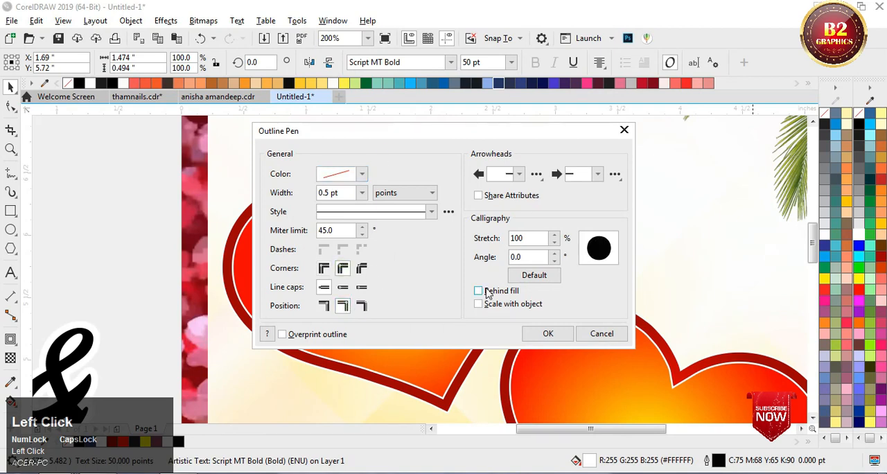
pyautogui.click(545, 331)
# Step: Add a black-filled copy of the upper name slightly below it as a shadow, keeping the white name in front
pyautogui.scroll(2, 396, 272)
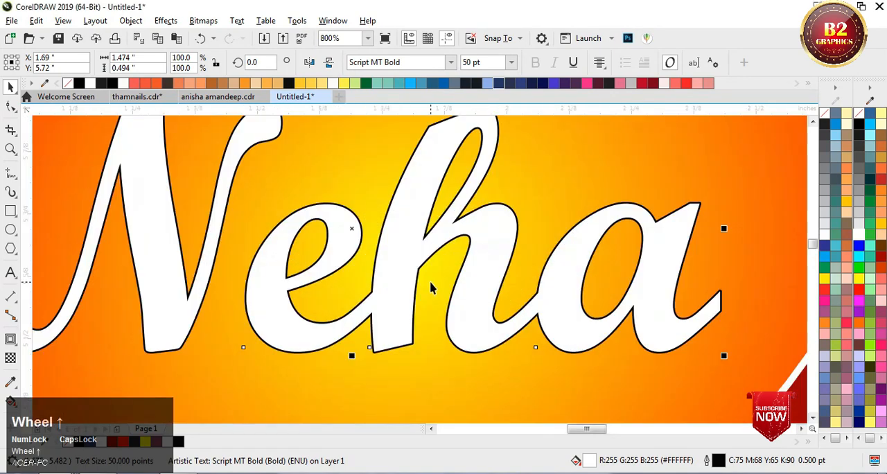
pyautogui.moveTo(395, 279); pyautogui.dragTo(392, 296)
pyautogui.rightClick(392, 296)
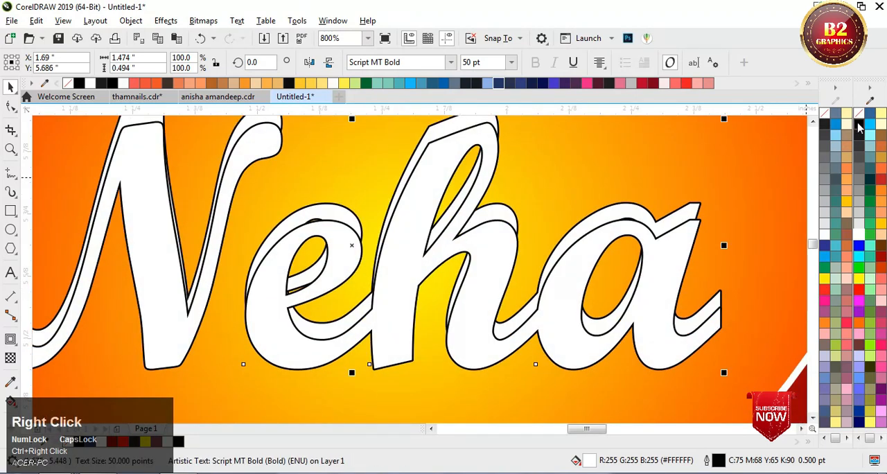
pyautogui.click(858, 126)
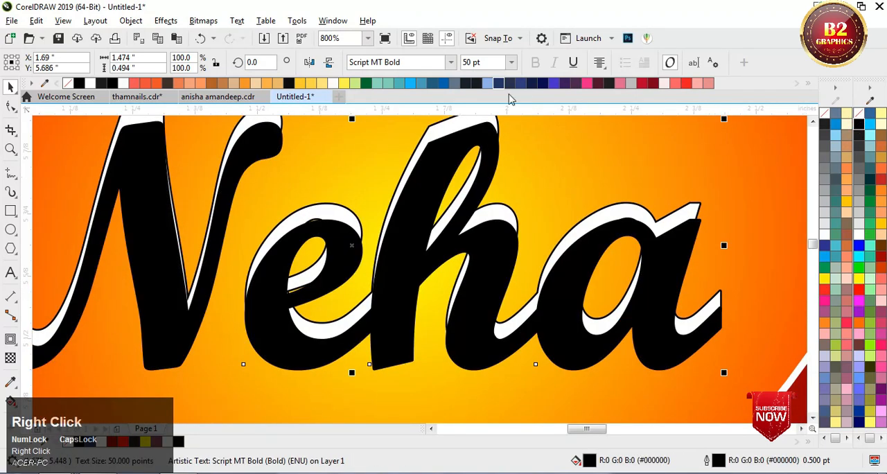
pyautogui.click(445, 120)
pyautogui.hotkey('shift', 'pageup')
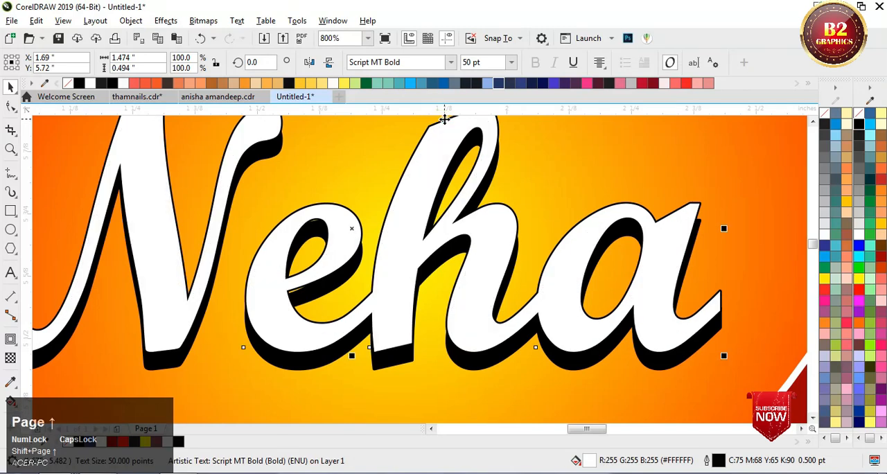
pyautogui.scroll(-5, 424, 199)
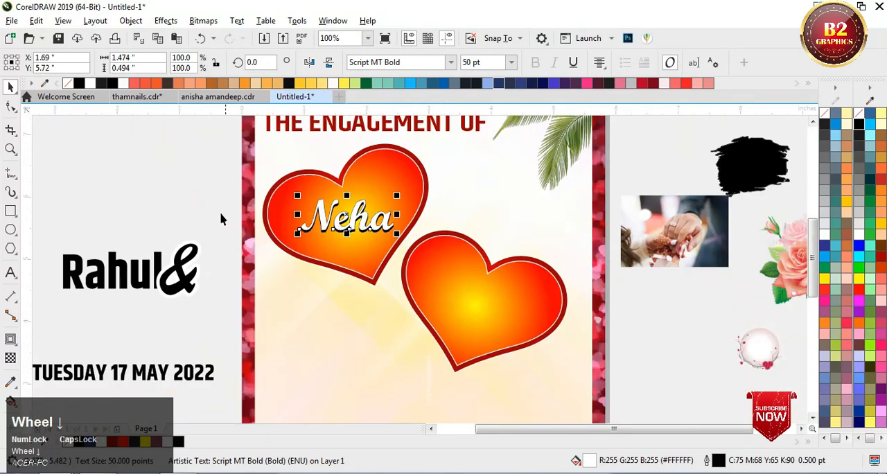
# Step: Place the lower name inside the lower heart in front of it, at a text size of 50 pt
pyautogui.click(144, 185)
pyautogui.moveTo(153, 257); pyautogui.dragTo(511, 320)
pyautogui.hotkey('shift', 'pageup')
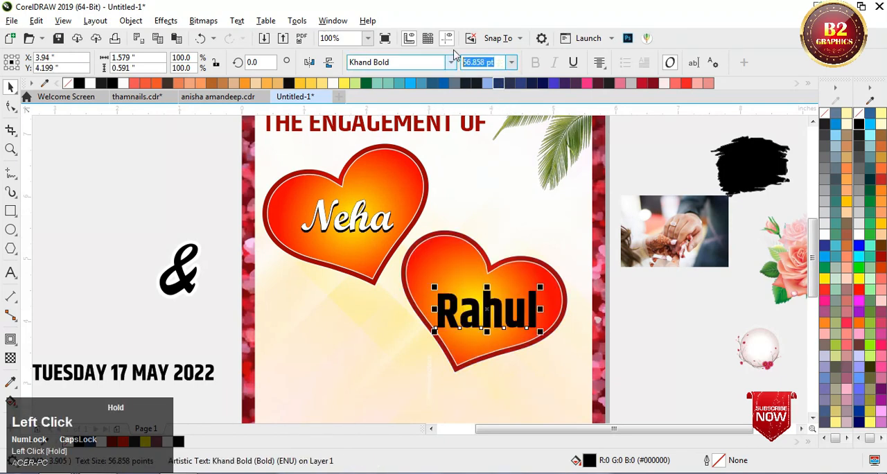
pyautogui.press('Return')
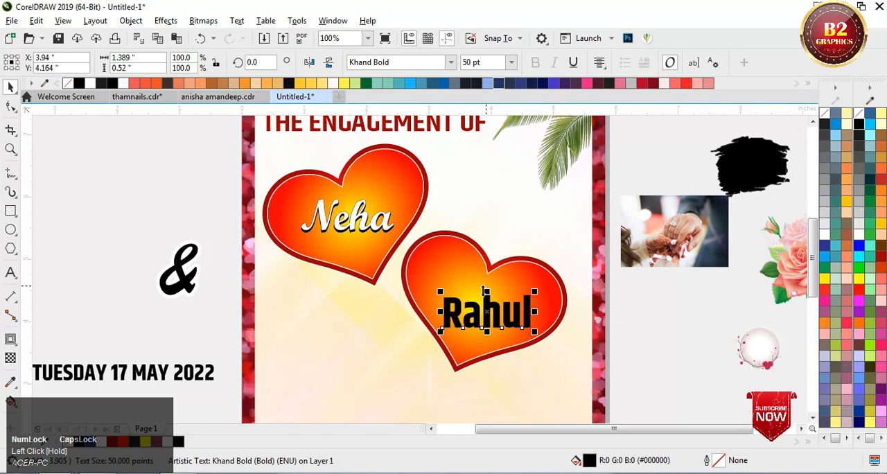
pyautogui.scroll(2, 485, 291)
pyautogui.moveTo(510, 315); pyautogui.dragTo(506, 293)
# Step: Fill the lower name white and give it a black 1.5 pt outline with rounded corners, placed behind the fill
pyautogui.click(860, 236)
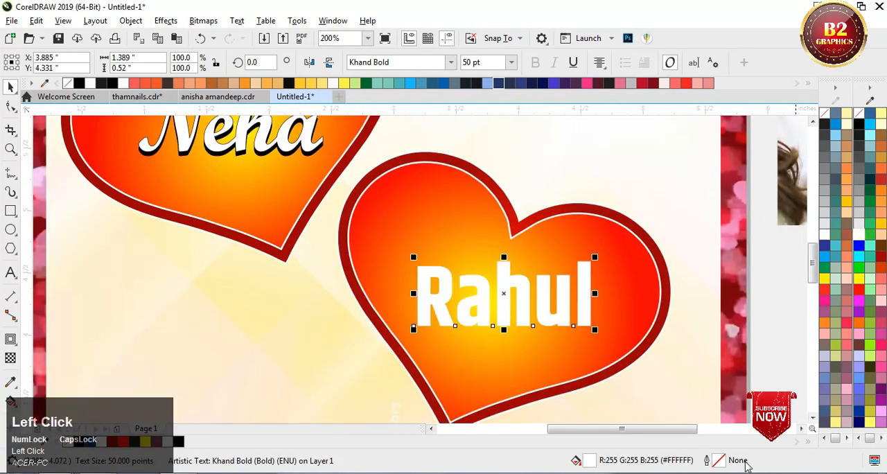
pyautogui.doubleClick(720, 464)
pyautogui.click(361, 174)
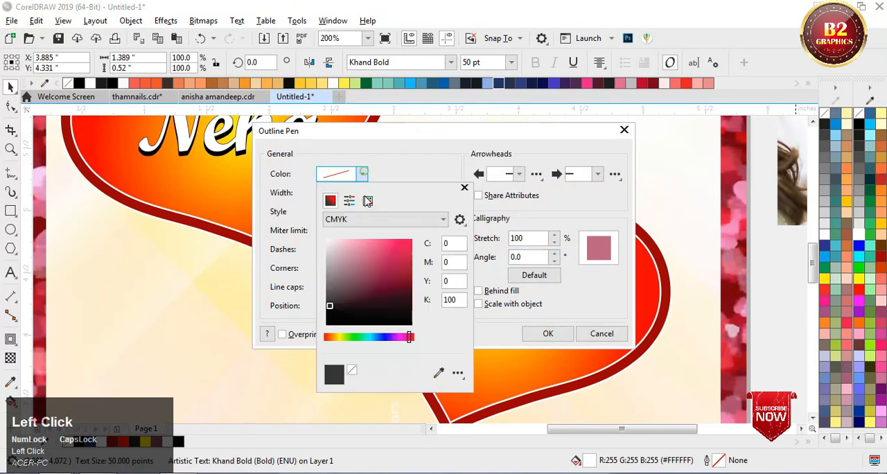
pyautogui.moveTo(374, 265); pyautogui.dragTo(355, 258)
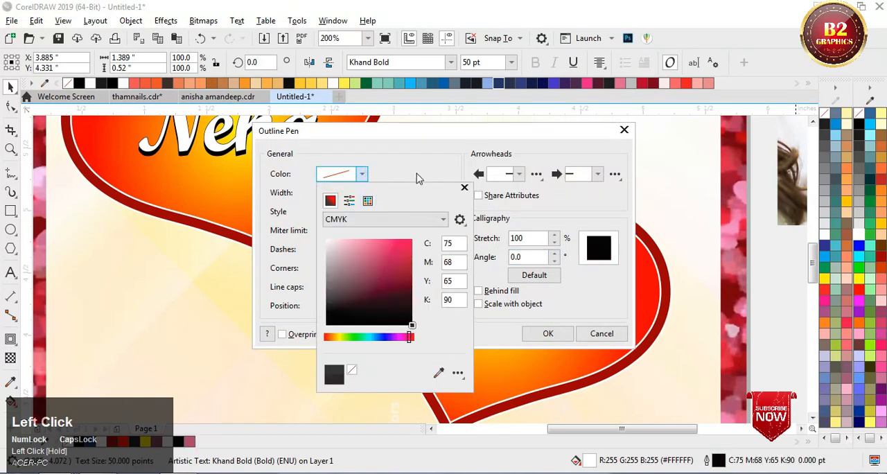
pyautogui.click(417, 179)
pyautogui.click(362, 193)
pyautogui.click(340, 261)
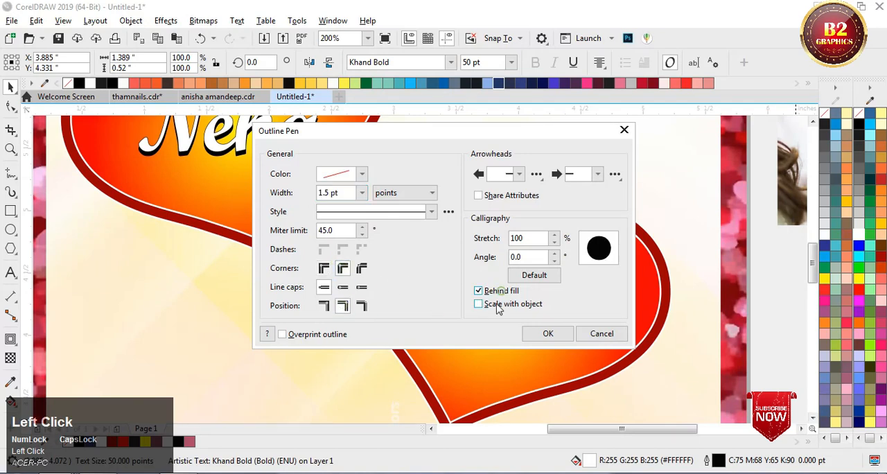
pyautogui.click(547, 334)
# Step: Set the font of the lower name to Script MT Bold
pyautogui.scroll(2, 503, 300)
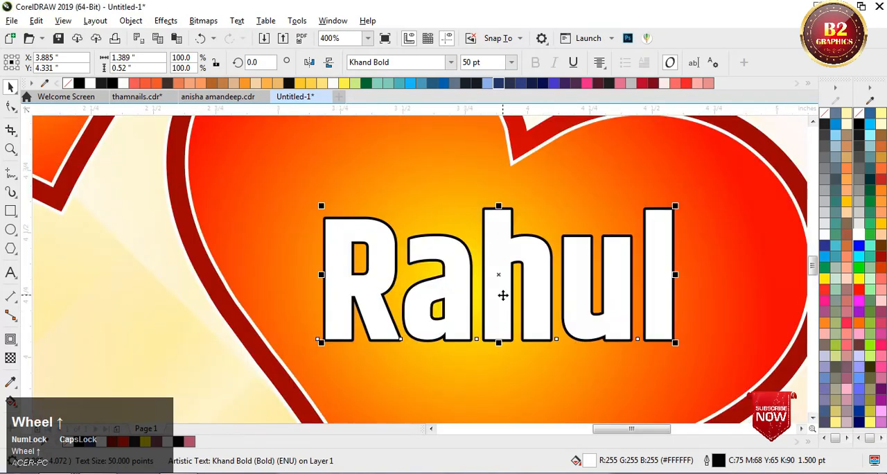
pyautogui.click(450, 64)
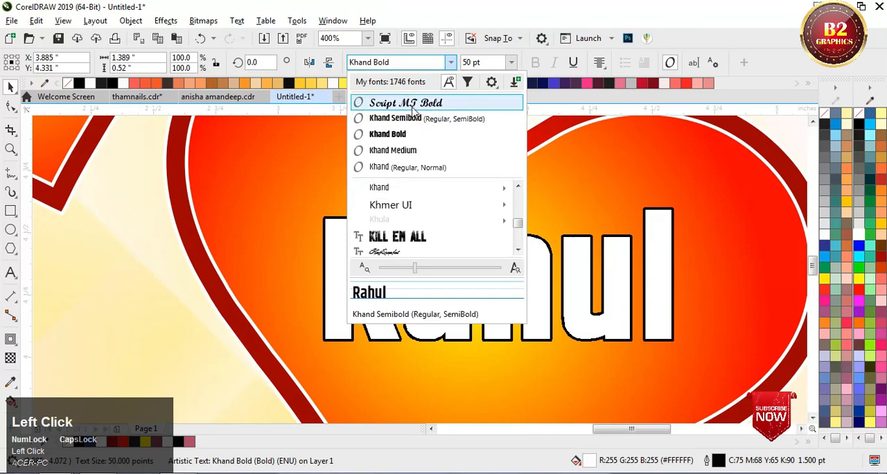
pyautogui.click(430, 97)
# Step: Add a black shadow copy slightly below the lower name, bring the white name to front and nudge it down closer to the shadow
pyautogui.moveTo(503, 280)
pyautogui.mouseDown()
pyautogui.moveTo(510, 259)
pyautogui.moveTo(508, 276)
pyautogui.mouseUp()
pyautogui.keyDown('ctrl'); pyautogui.rightClick(508, 276); pyautogui.keyUp('ctrl')
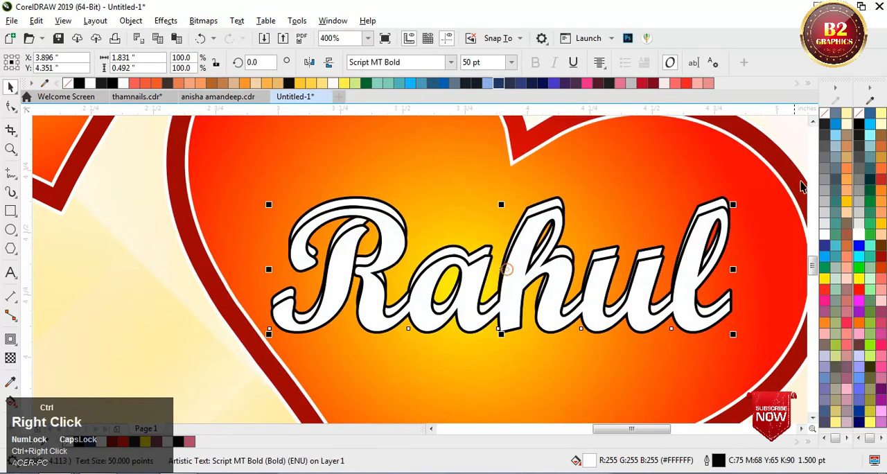
pyautogui.click(858, 132)
pyautogui.scroll(1, 560, 192)
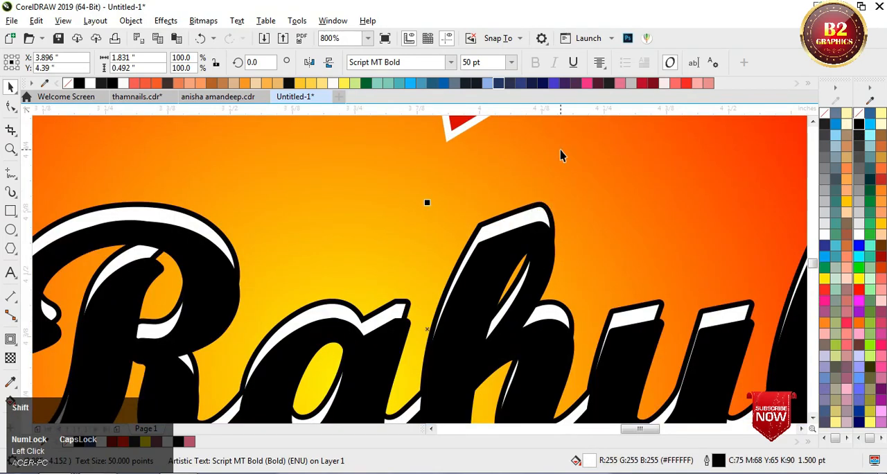
pyautogui.scroll(-3, 561, 153)
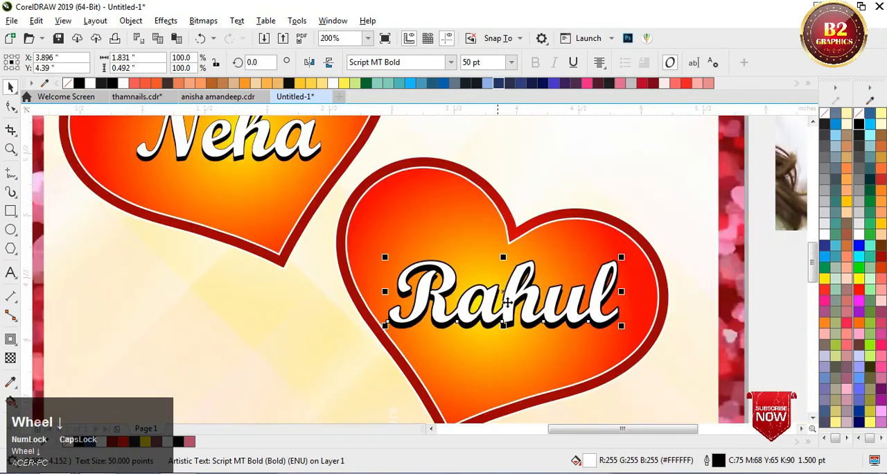
pyautogui.scroll(3, 528, 274)
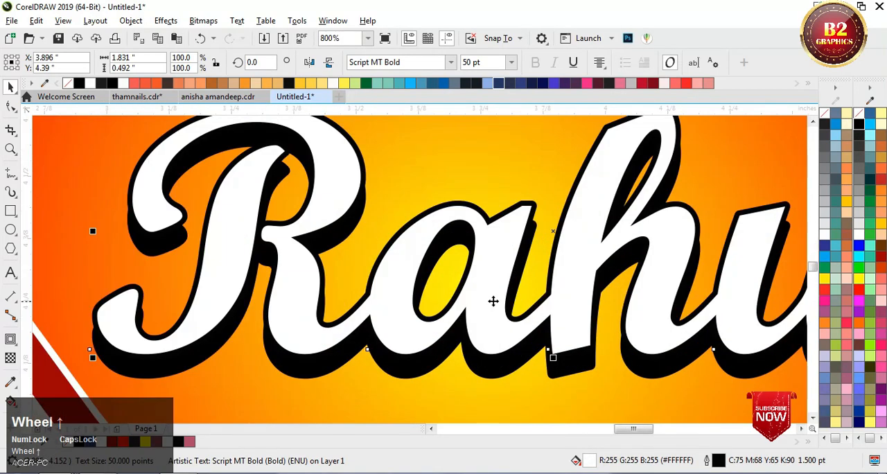
pyautogui.moveTo(491, 304); pyautogui.dragTo(491, 311)
pyautogui.scroll(-3, 492, 311)
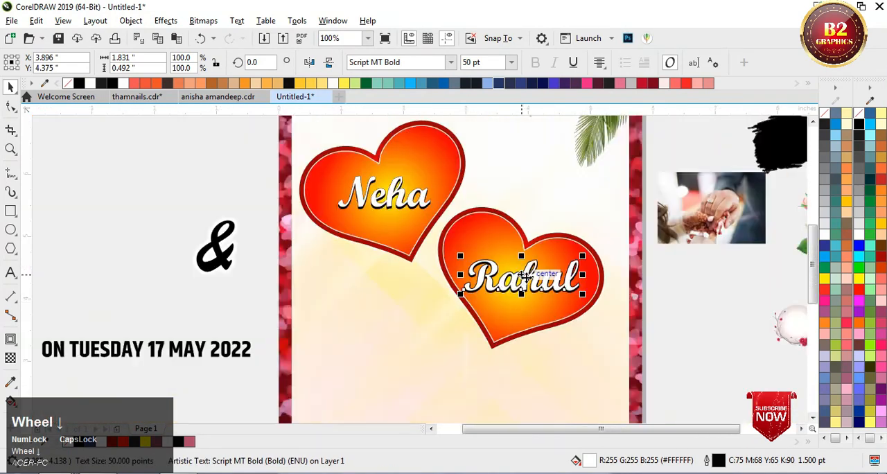
# Step: Remove the white border around the ampersand beside the page
pyautogui.click(207, 184)
pyautogui.scroll(-1, 597, 236)
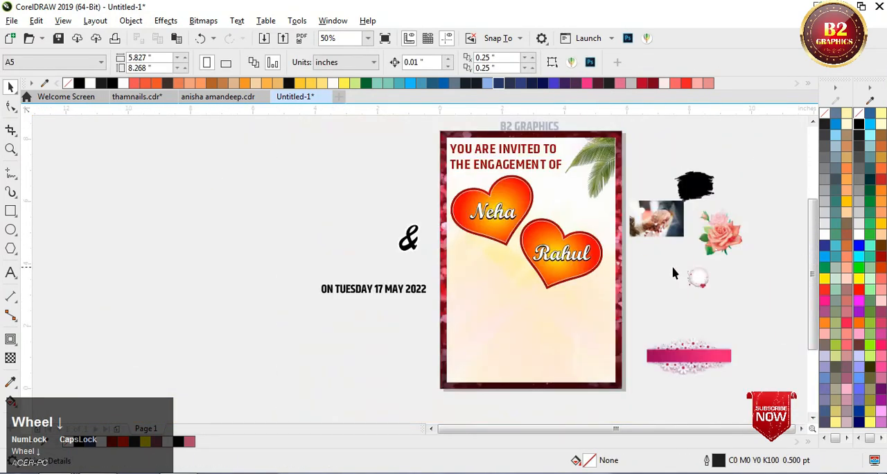
pyautogui.click(409, 238)
pyautogui.scroll(1, 682, 272)
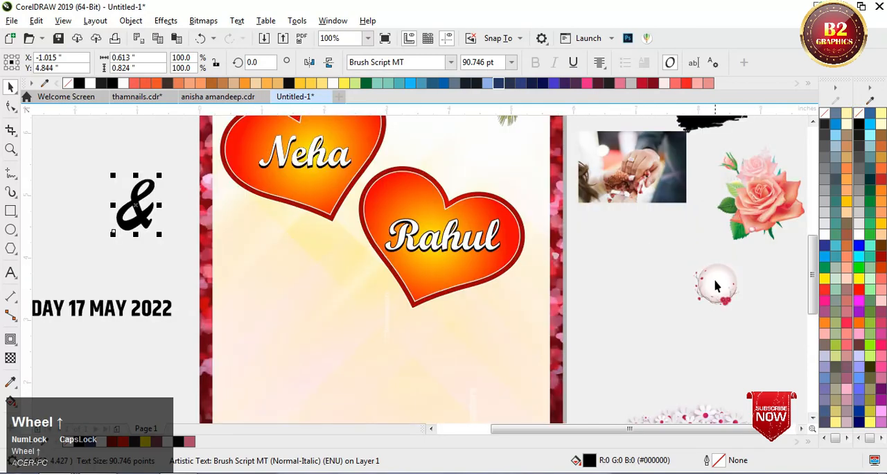
# Step: Place the round floral image in front of the hearts where they meet, resized to about 1.269 by 1.269 inches
pyautogui.moveTo(717, 286); pyautogui.dragTo(345, 210)
pyautogui.scroll(1, 360, 196)
pyautogui.hotkey('shift', 'pageup')
pyautogui.moveTo(415, 267); pyautogui.dragTo(429, 280)
pyautogui.scroll(1, 371, 209)
pyautogui.moveTo(370, 209); pyautogui.dragTo(353, 209)
pyautogui.scroll(-1, 425, 235)
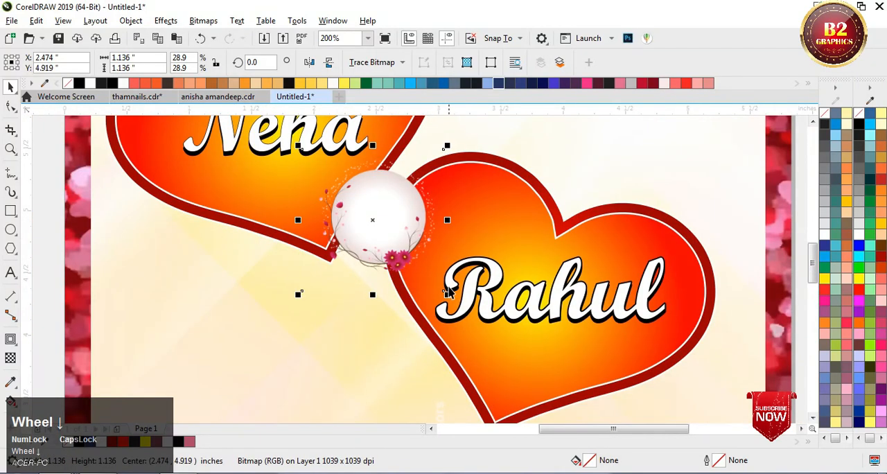
pyautogui.moveTo(447, 294); pyautogui.dragTo(464, 311)
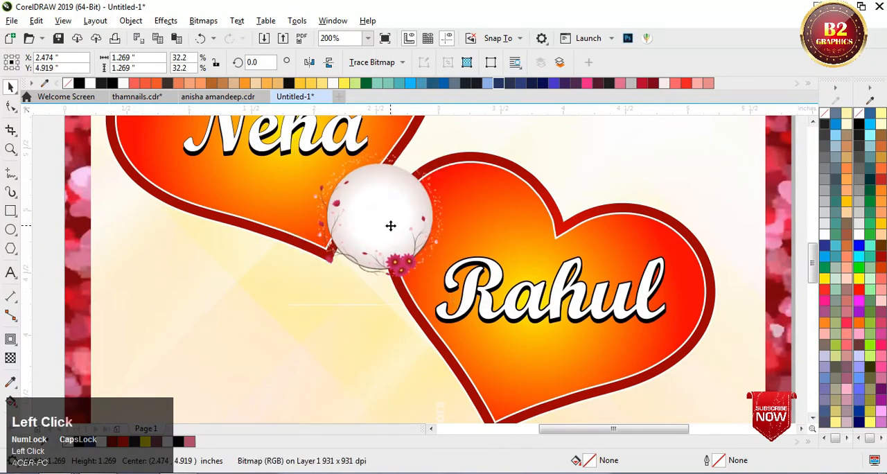
pyautogui.moveTo(392, 223); pyautogui.dragTo(384, 257)
# Step: Centre the ampersand on the round floral image and bring it to the front
pyautogui.scroll(-2, 426, 241)
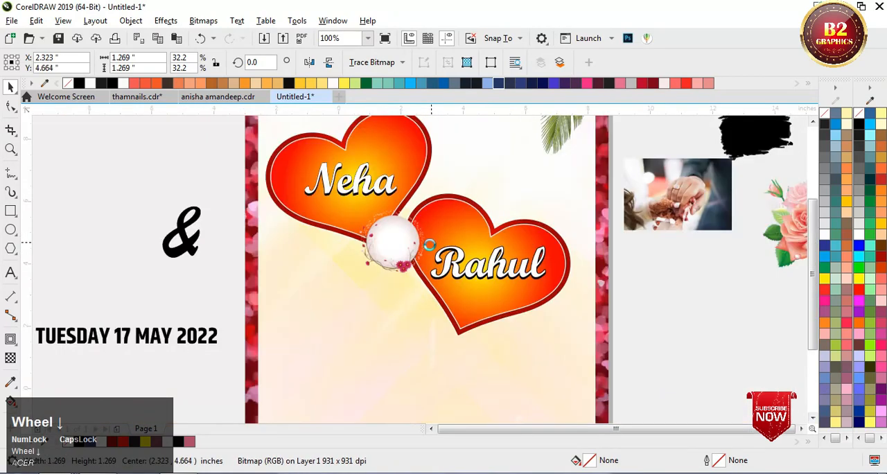
pyautogui.scroll(1, 313, 242)
pyautogui.moveTo(292, 255); pyautogui.dragTo(495, 259)
pyautogui.scroll(1, 495, 259)
pyautogui.hotkey('shift', 'pageup')
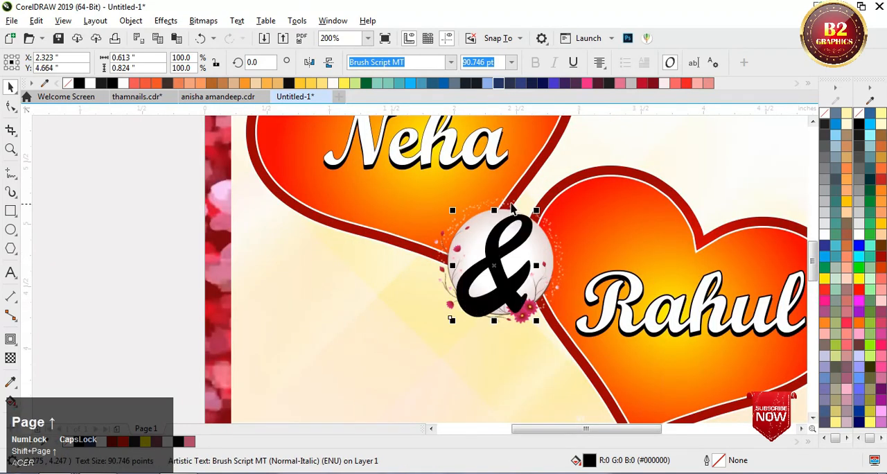
# Step: Shrink the ampersand to about 52.9 pt so it fits inside the floral circle, and fill it red (#FF0000)
pyautogui.scroll(2, 511, 207)
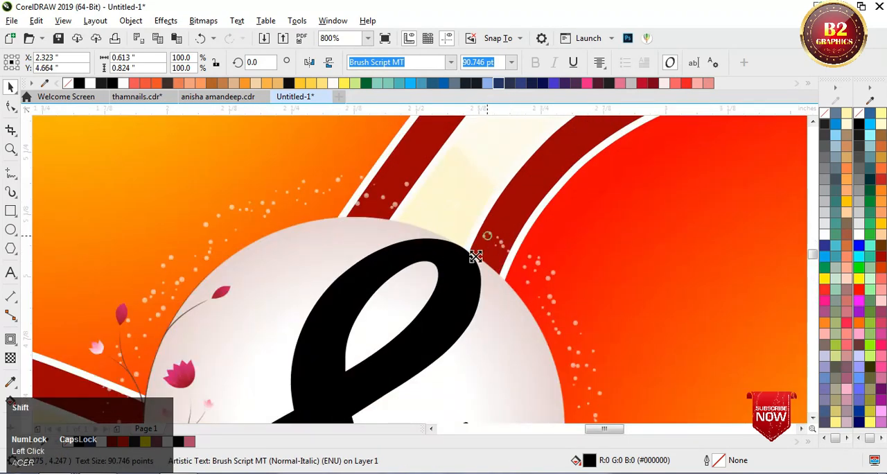
pyautogui.moveTo(475, 256); pyautogui.dragTo(404, 314)
pyautogui.scroll(-1, 422, 315)
pyautogui.click(859, 297)
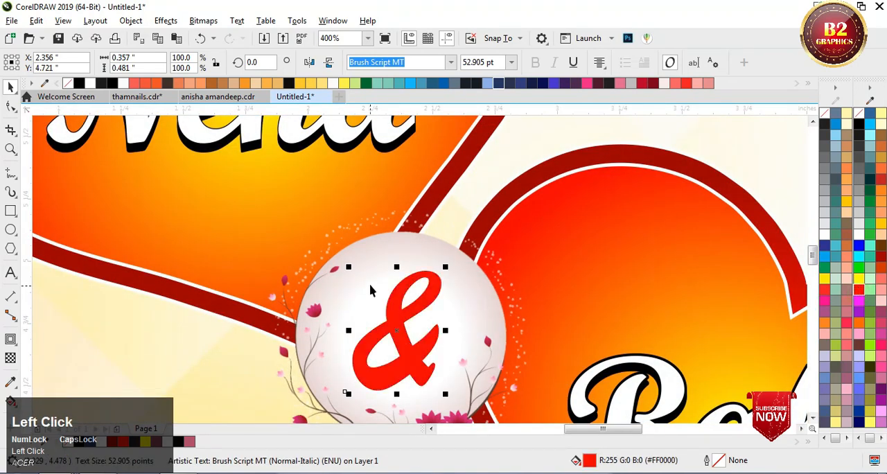
# Step: Place the black brush-stroke shape on the card between the hearts and palm leaf, enlarged to about 1.773 by 1.398 inches
pyautogui.scroll(-2, 430, 340)
pyautogui.scroll(1, 416, 305)
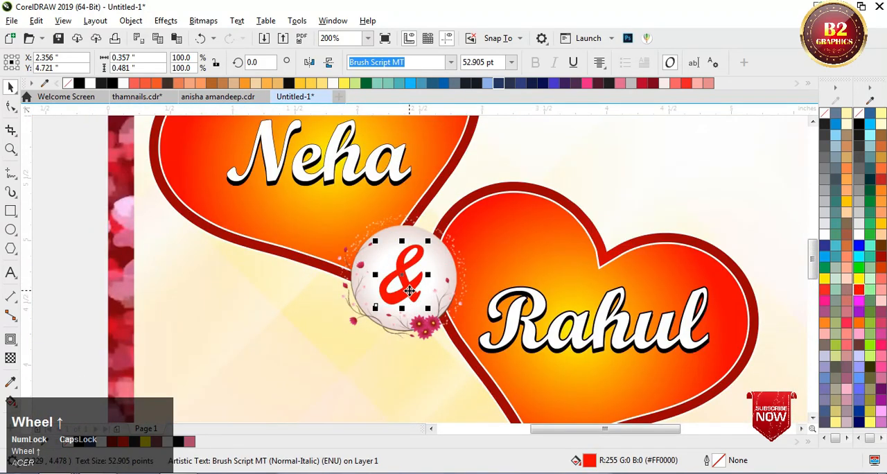
pyautogui.scroll(-1, 410, 291)
pyautogui.scroll(-1, 444, 281)
pyautogui.scroll(1, 488, 257)
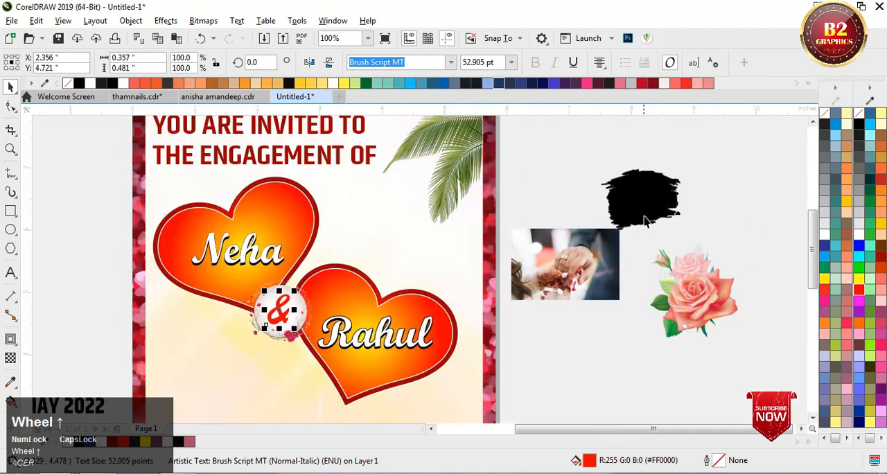
pyautogui.moveTo(649, 212); pyautogui.dragTo(387, 237)
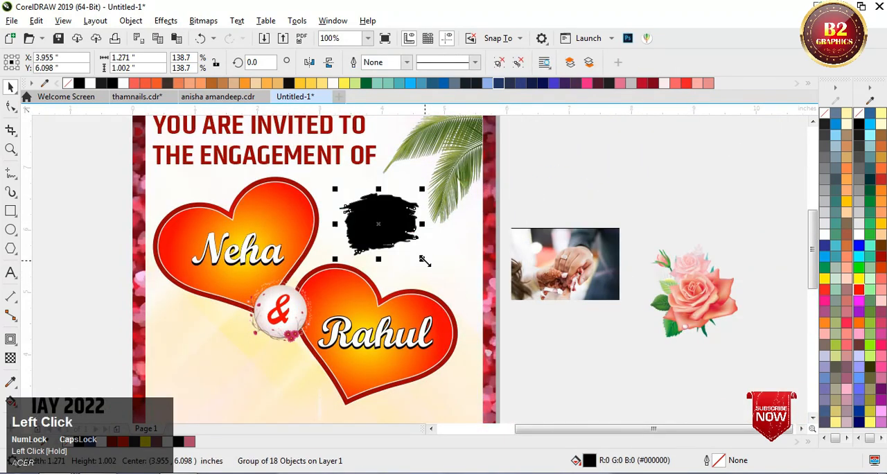
pyautogui.moveTo(421, 258)
pyautogui.mouseDown()
pyautogui.moveTo(473, 282)
pyautogui.moveTo(457, 278)
pyautogui.mouseUp()
pyautogui.moveTo(411, 239)
pyautogui.mouseDown()
pyautogui.moveTo(395, 219)
pyautogui.moveTo(443, 239)
pyautogui.moveTo(453, 229)
pyautogui.mouseUp()
pyautogui.scroll(-1, 397, 224)
pyautogui.scroll(1, 443, 239)
pyautogui.scroll(-1, 458, 229)
pyautogui.scroll(1, 456, 231)
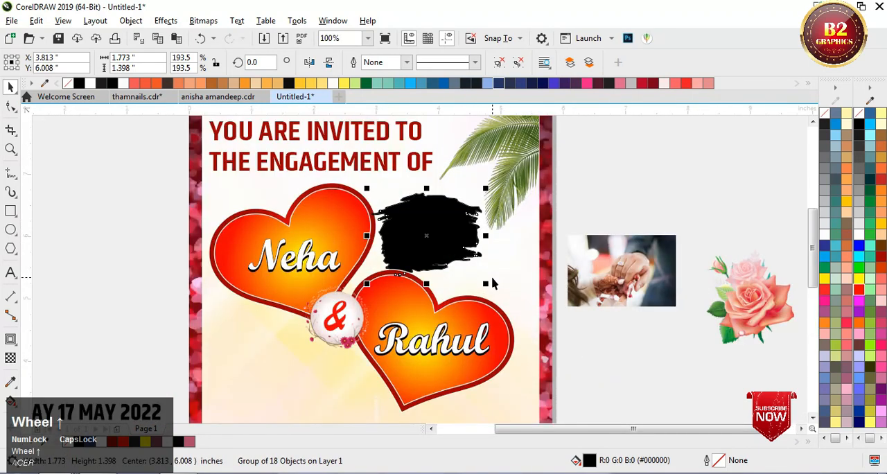
# Step: Reduce the brush-stroke shape to about 1.634 by 1.288 inches and reposition it in the gap above the right heart
pyautogui.moveTo(488, 279); pyautogui.dragTo(481, 282)
pyautogui.hotkey('ctrl', 'z')
pyautogui.keyDown('ctrl'); pyautogui.click(456, 241); pyautogui.keyUp('ctrl')
pyautogui.scroll(1, 441, 225)
pyautogui.moveTo(439, 222); pyautogui.dragTo(445, 200)
pyautogui.scroll(-1, 455, 230)
pyautogui.moveTo(461, 230); pyautogui.dragTo(463, 235)
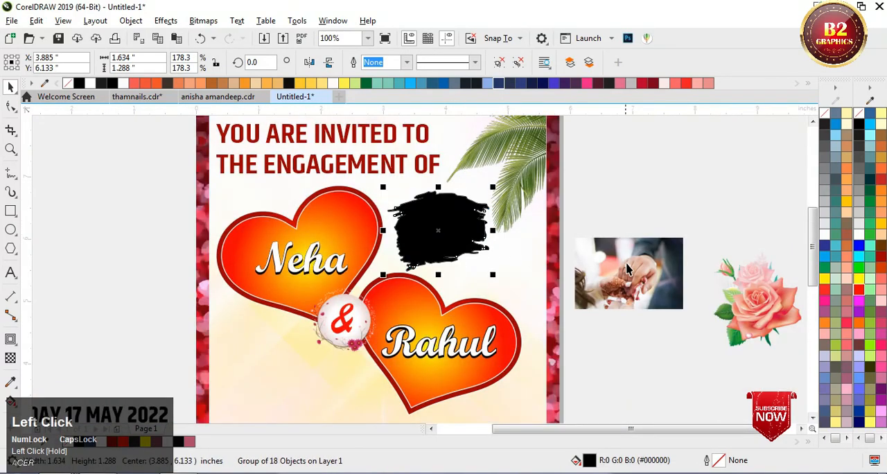
# Step: PowerClip the photo of the ring hands inside the black brush-stroke shape
pyautogui.rightClick(627, 267)
pyautogui.click(689, 274)
pyautogui.click(446, 235)
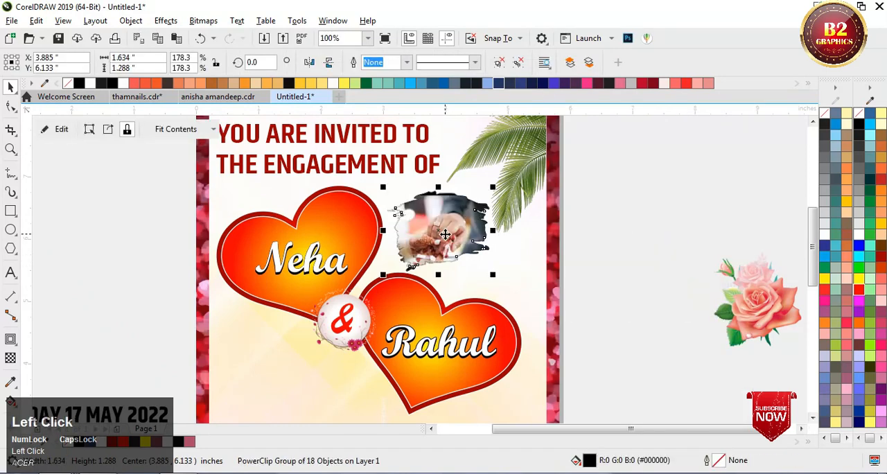
# Step: Edit the PowerClip contents, enlarging the hands photo to about 1.977 by 1.315 inches and repositioning it to fill the brush shape
pyautogui.scroll(1, 457, 223)
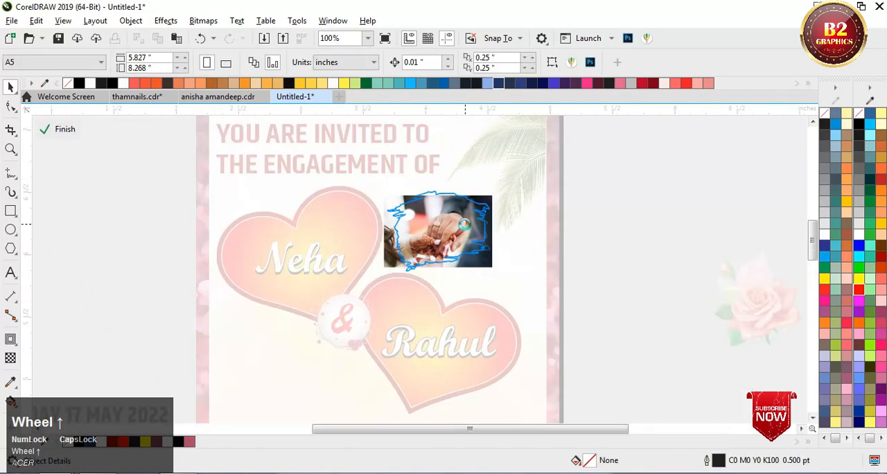
pyautogui.click(445, 227)
pyautogui.moveTo(464, 243); pyautogui.dragTo(463, 232)
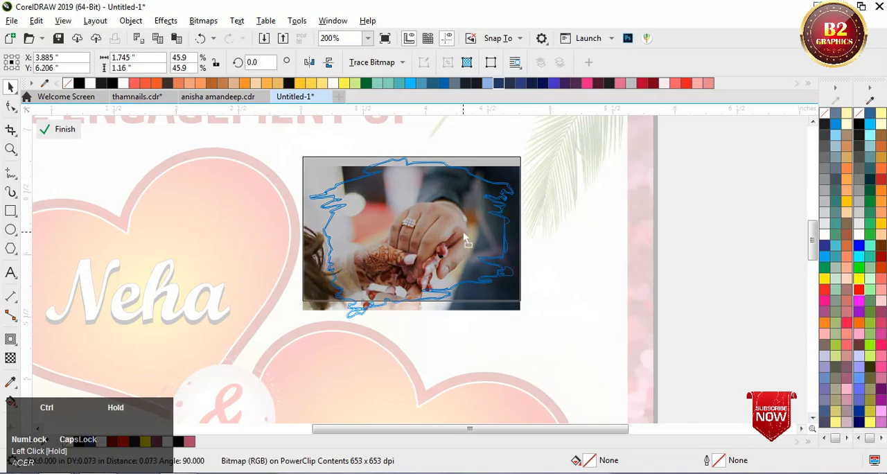
pyautogui.moveTo(527, 310); pyautogui.dragTo(550, 323)
pyautogui.moveTo(459, 257); pyautogui.dragTo(447, 260)
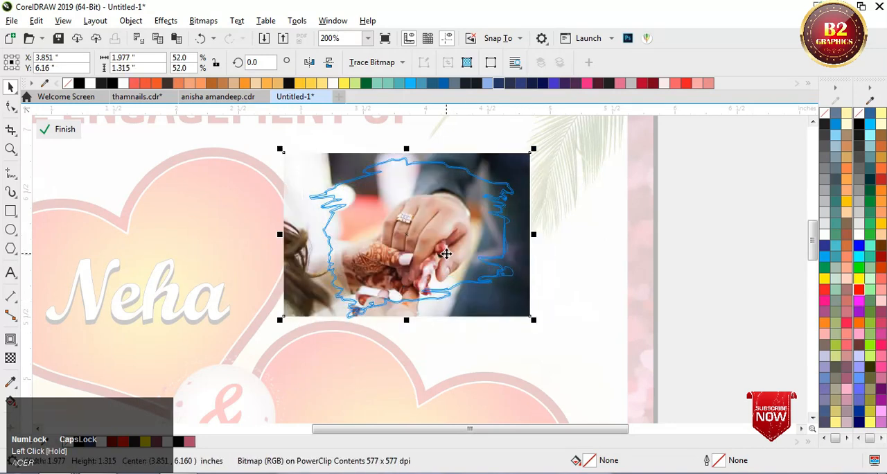
pyautogui.click(626, 227)
pyautogui.scroll(-1, 644, 225)
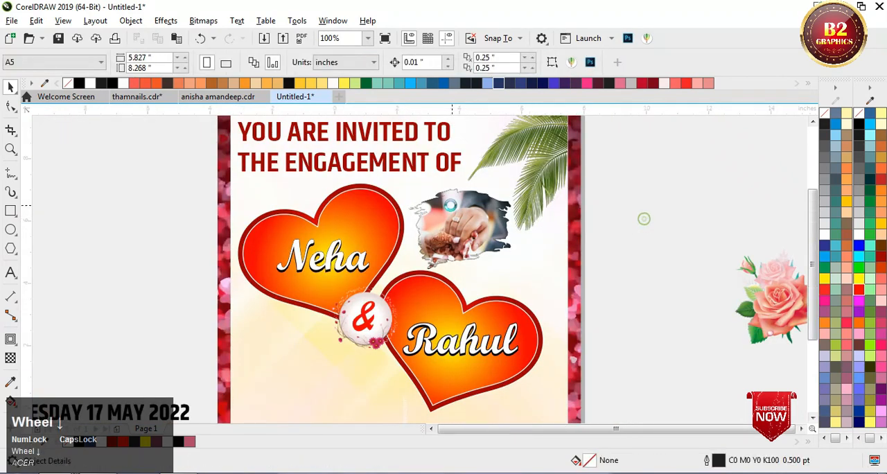
# Step: Move the rose image onto the lower-left part of the card, below the hearts
pyautogui.scroll(-1, 644, 220)
pyautogui.moveTo(624, 257); pyautogui.dragTo(449, 369)
pyautogui.scroll(1, 409, 346)
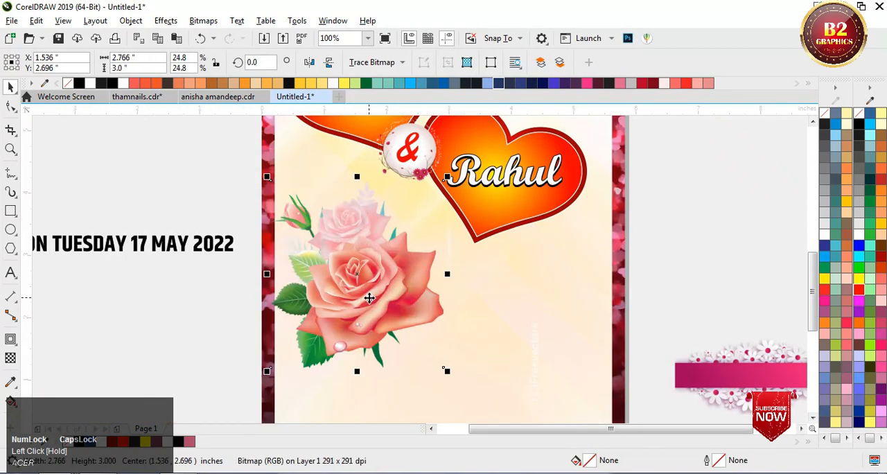
pyautogui.moveTo(368, 297); pyautogui.dragTo(365, 272)
pyautogui.scroll(-1, 424, 345)
pyautogui.scroll(1, 524, 283)
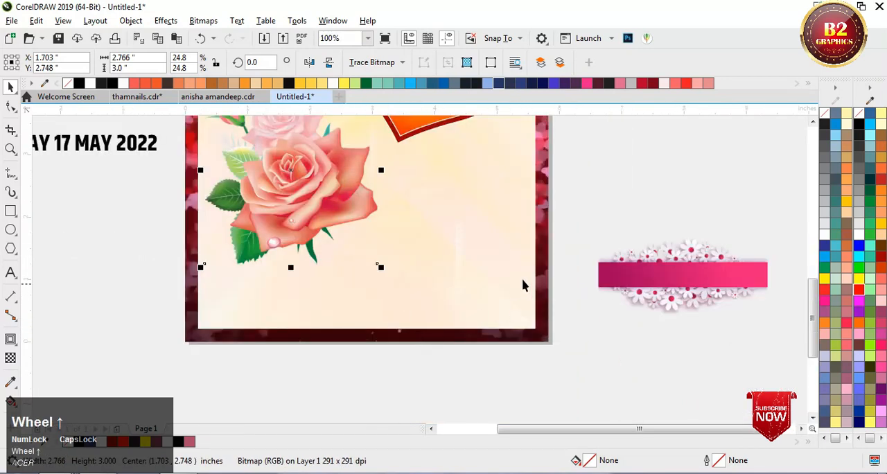
# Step: Place the pink daisy banner at the bottom of the card and stretch it to about 5.384 by 2.029 inches
pyautogui.scroll(-1, 415, 281)
pyautogui.moveTo(538, 280); pyautogui.dragTo(496, 311)
pyautogui.scroll(1, 423, 298)
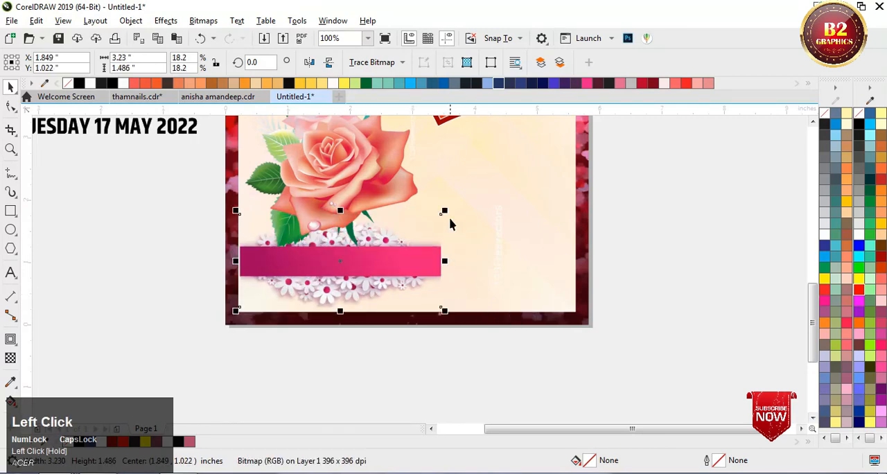
pyautogui.moveTo(447, 212); pyautogui.dragTo(562, 182)
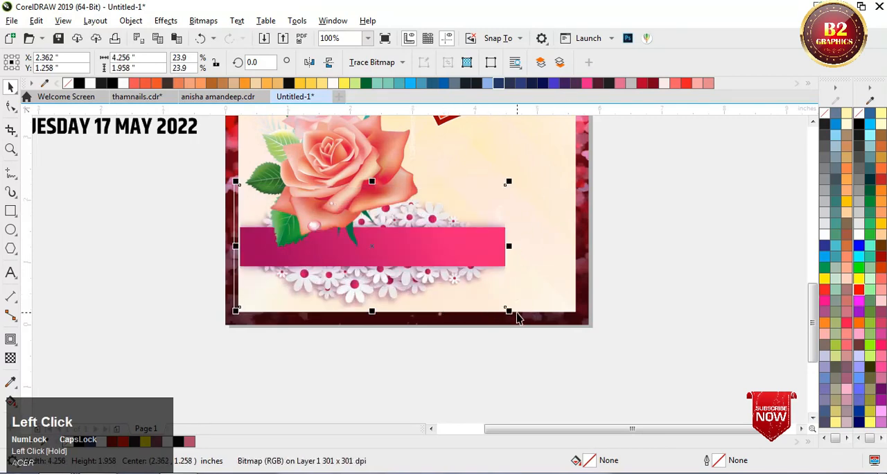
pyautogui.moveTo(517, 314); pyautogui.dragTo(525, 318)
pyautogui.moveTo(516, 252); pyautogui.dragTo(574, 248)
pyautogui.scroll(-2, 515, 253)
pyautogui.scroll(2, 437, 195)
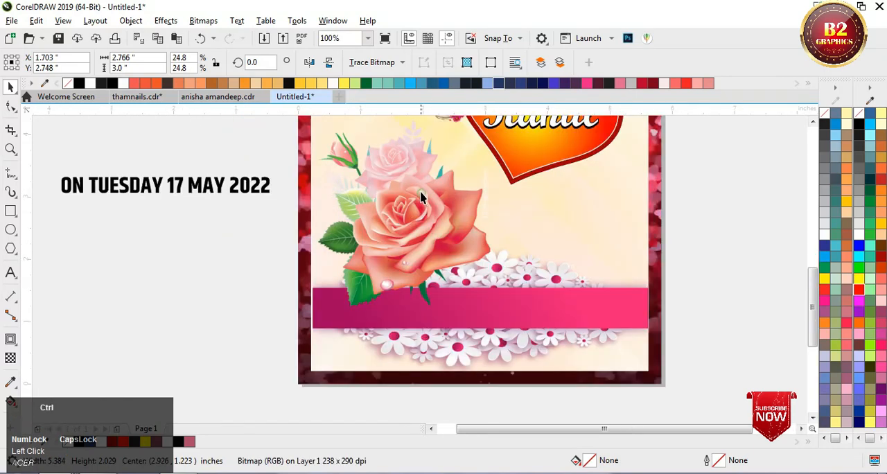
# Step: Shrink the rose image to about 2.229 by 2.418 inches and position it beside the card's left border above the banner
pyautogui.click(406, 224)
pyautogui.scroll(-2, 428, 210)
pyautogui.scroll(2, 471, 318)
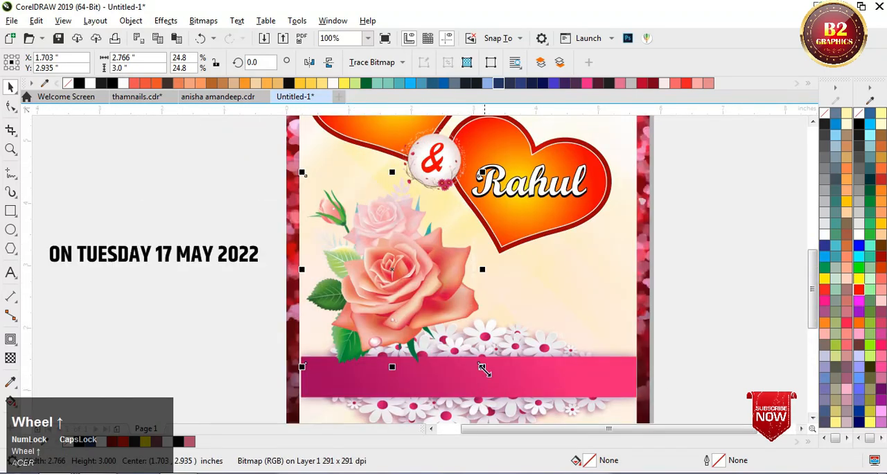
pyautogui.moveTo(482, 369); pyautogui.dragTo(448, 328)
pyautogui.moveTo(401, 196); pyautogui.dragTo(358, 236)
pyautogui.scroll(2, 400, 193)
pyautogui.scroll(-2, 359, 237)
pyautogui.scroll(1, 367, 277)
# Step: Move the date text down beside the card and centre the daisy banner horizontally on the cream background panel
pyautogui.click(183, 219)
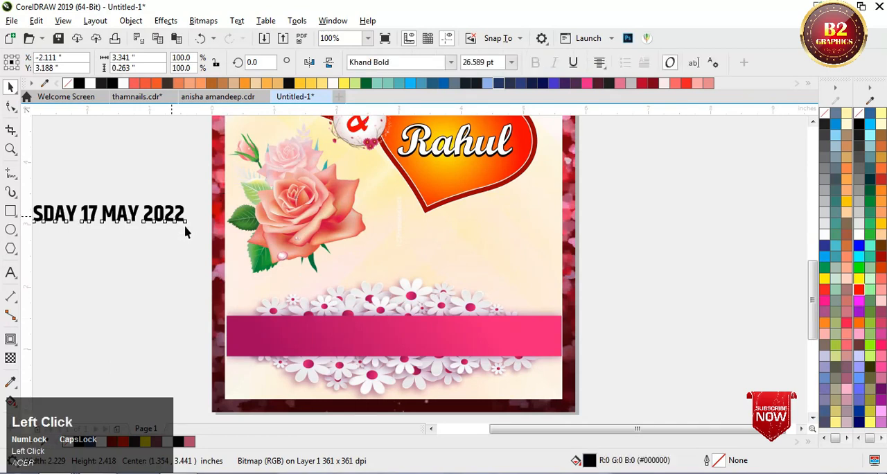
pyautogui.moveTo(185, 232); pyautogui.dragTo(200, 263)
pyautogui.click(347, 352)
pyautogui.keyDown('shift'); pyautogui.click(523, 250); pyautogui.keyUp('shift')
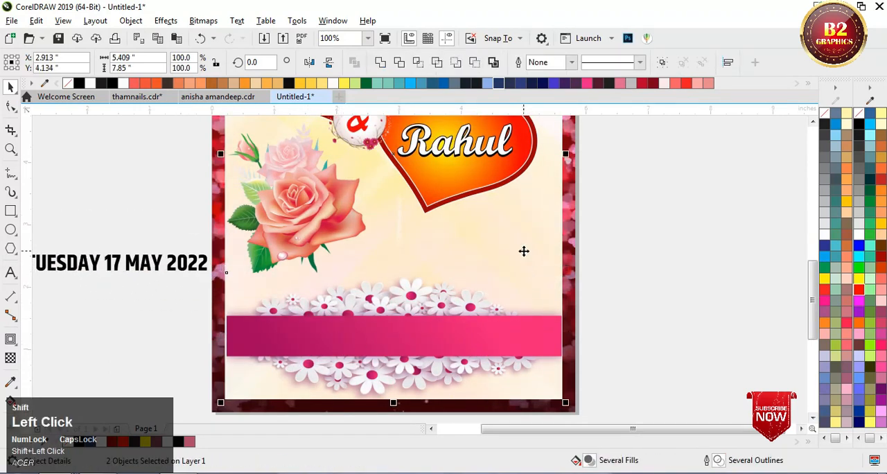
pyautogui.scroll(-2, 629, 254)
pyautogui.click(629, 253)
pyautogui.scroll(2, 546, 298)
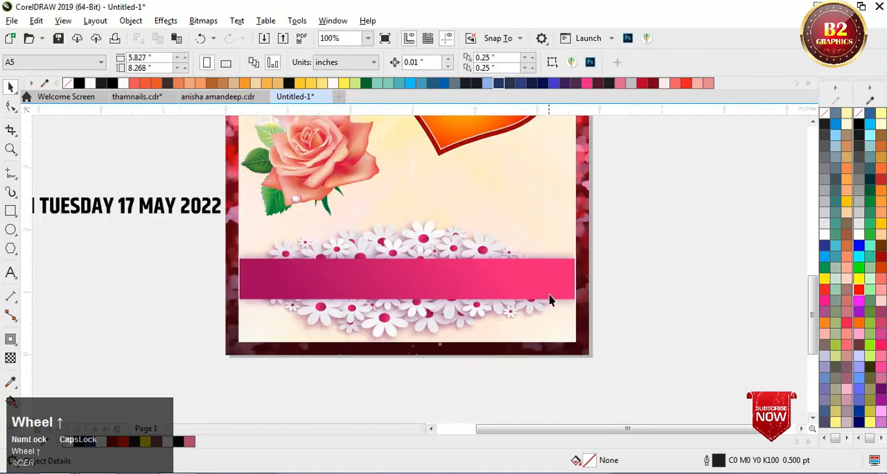
# Step: Widen the daisy banner to about 5.409 inches so its ends meet the edges of the cream panel
pyautogui.click(550, 290)
pyautogui.scroll(6, 580, 280)
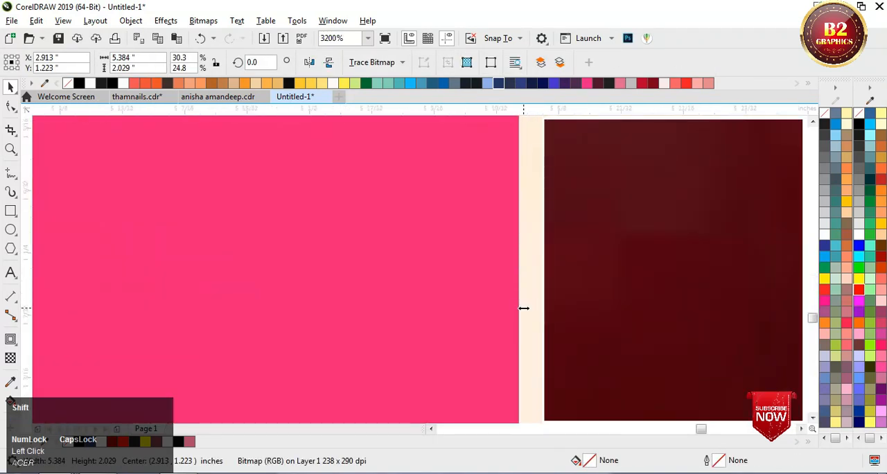
pyautogui.moveTo(524, 307); pyautogui.dragTo(548, 312)
pyautogui.scroll(-6, 541, 286)
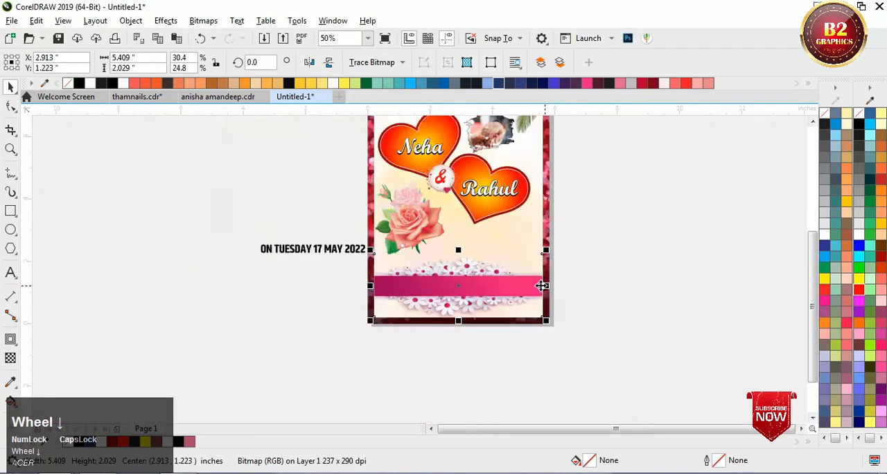
pyautogui.scroll(1, 541, 286)
# Step: Centre the text "ON TUESDAY 17 MAY 2022" horizontally and vertically on the pink banner
pyautogui.click(225, 216)
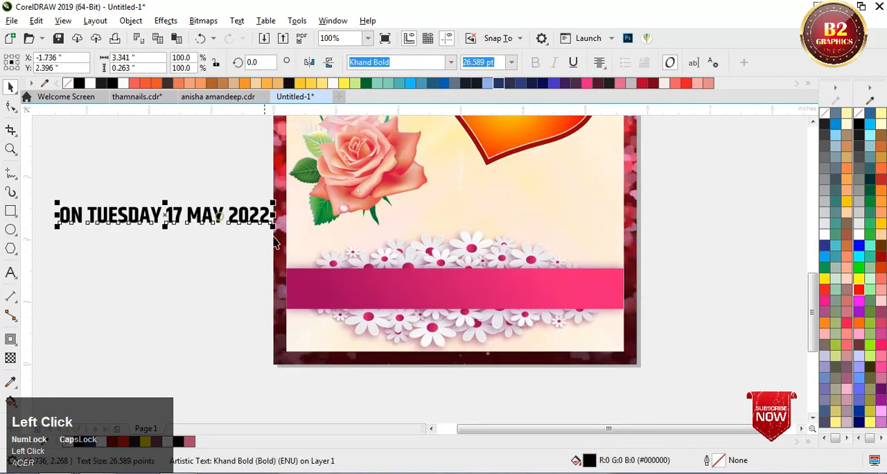
pyautogui.keyDown('shift'); pyautogui.click(410, 290); pyautogui.keyUp('shift')
pyautogui.press('c')
pyautogui.press('e')
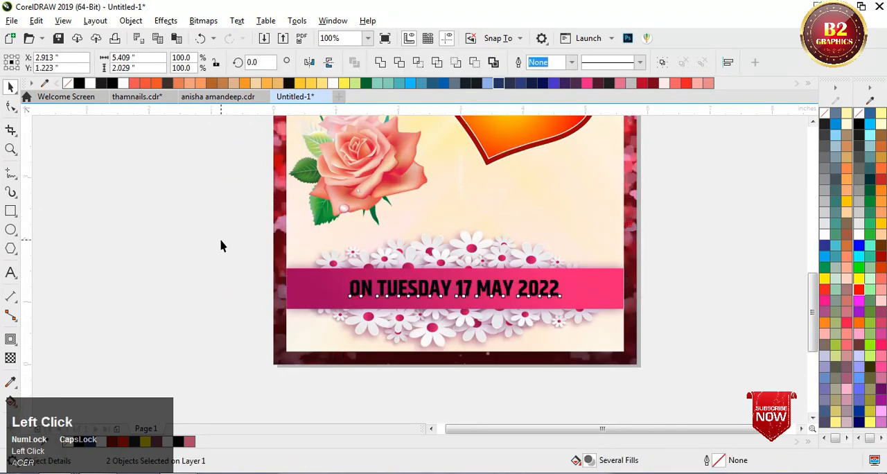
pyautogui.click(220, 246)
# Step: Fill the date text white (#FFFFFF) and enlarge it to span most of the pink banner
pyautogui.scroll(1, 362, 283)
pyautogui.click(458, 285)
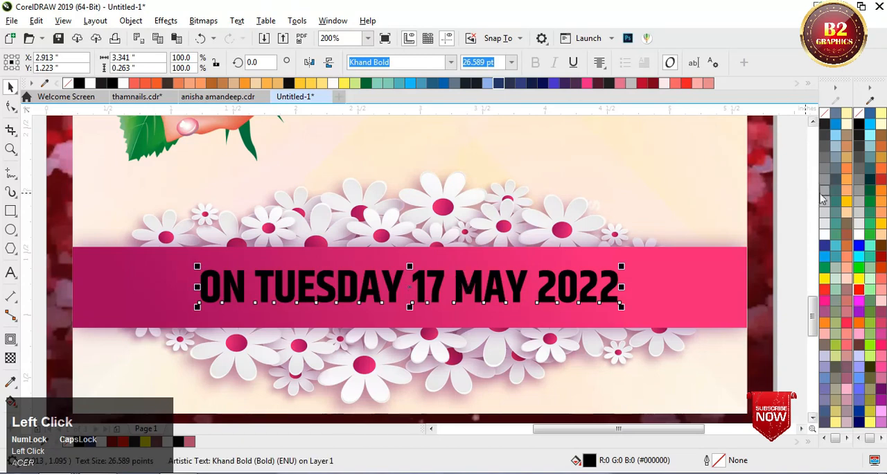
pyautogui.click(860, 237)
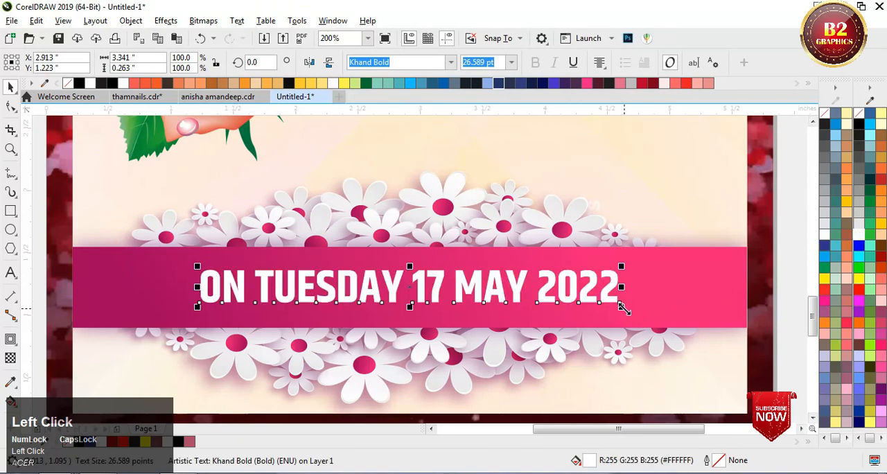
pyautogui.moveTo(621, 309); pyautogui.dragTo(687, 321)
# Step: Centre the enlarged date text on the banner again and deselect it, showing the whole card
pyautogui.keyDown('shift'); pyautogui.click(719, 316); pyautogui.keyUp('shift')
pyautogui.press('c')
pyautogui.press('e')
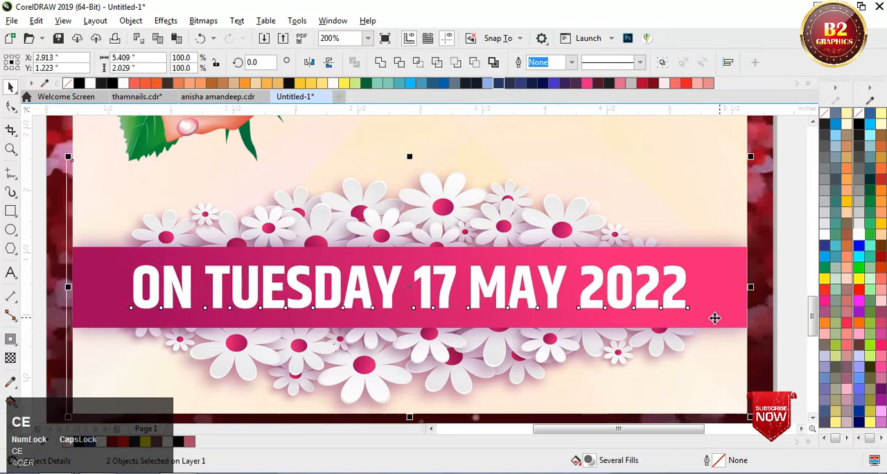
pyautogui.scroll(-2, 463, 317)
pyautogui.click(602, 298)
pyautogui.press('F4')
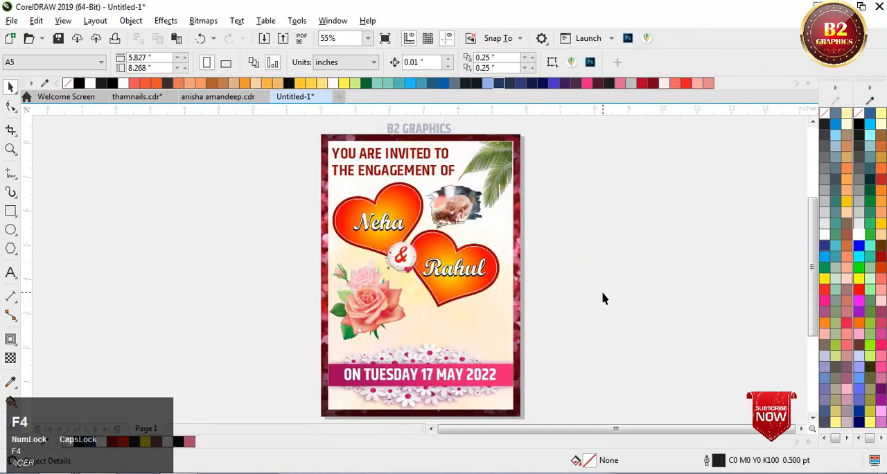